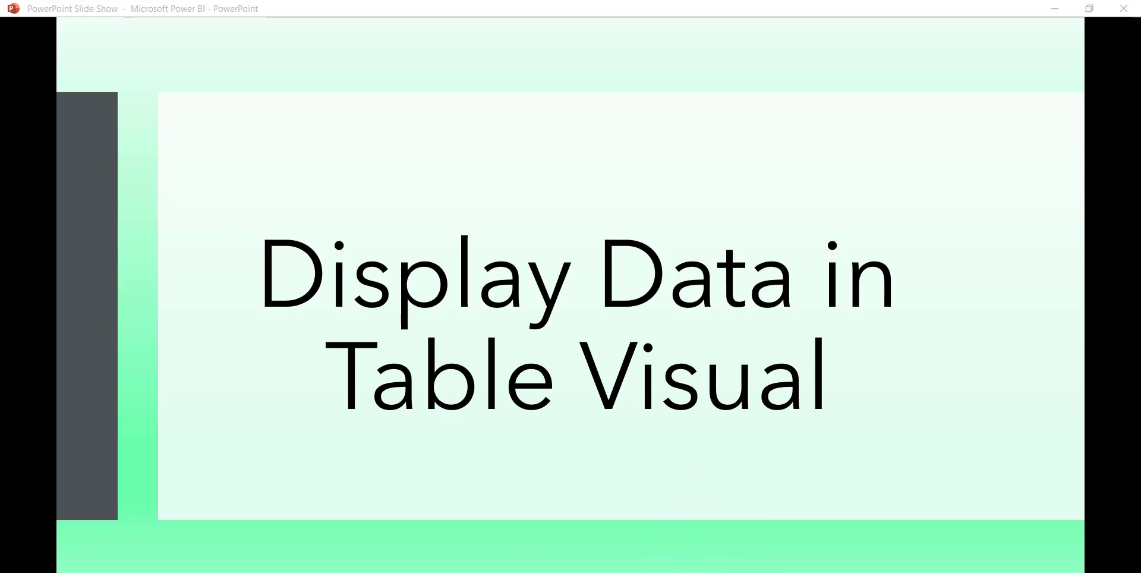
Step: Leave the 'Display Data in Table Visual' slide show and return to Power BI Desktop
key(alt+Tab)
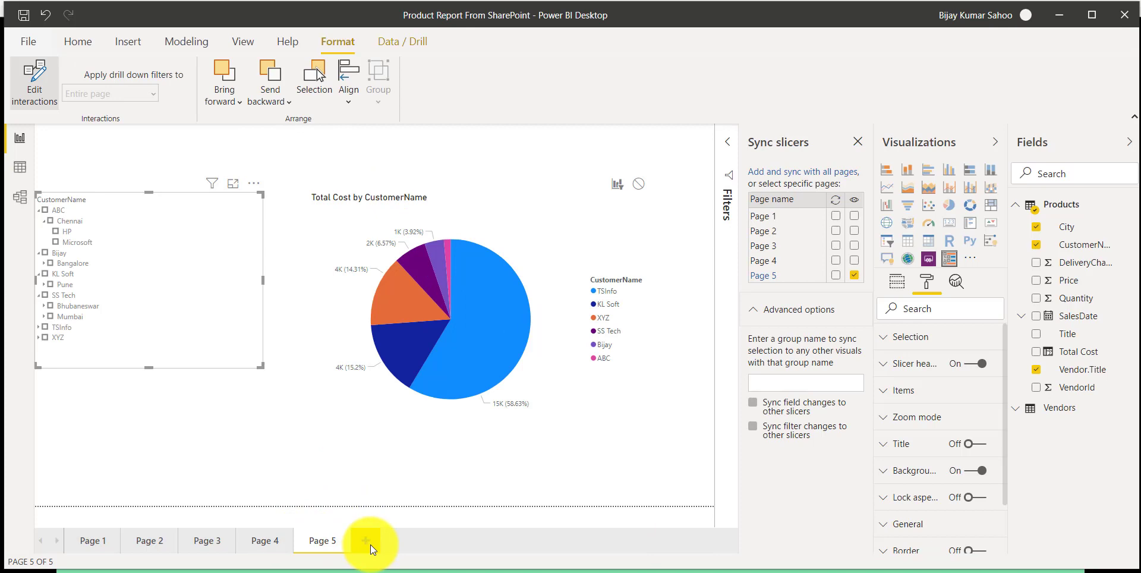
Step: Add Page 6 with an empty table visual, moved and enlarged near the canvas top-centre
click(370, 544)
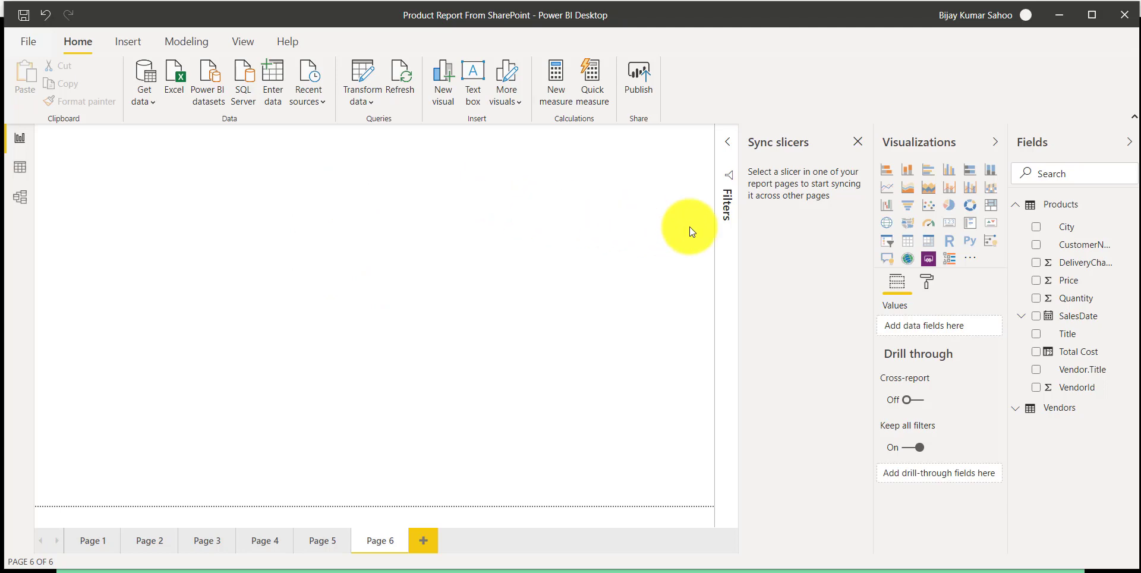
click(912, 246)
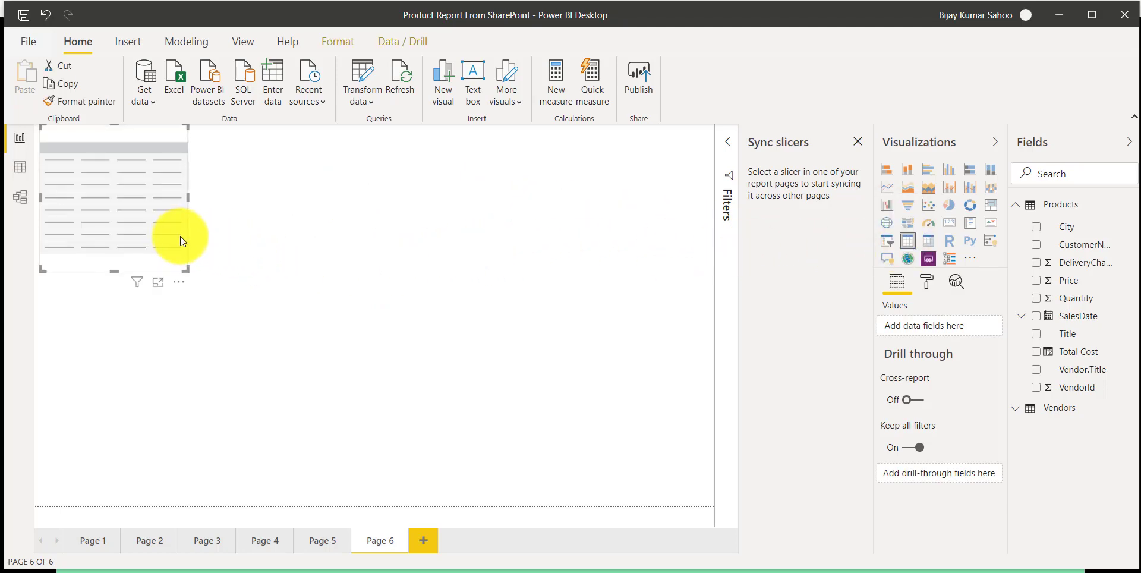
drag(178, 238, 359, 331)
drag(369, 366, 512, 389)
drag(416, 228, 384, 177)
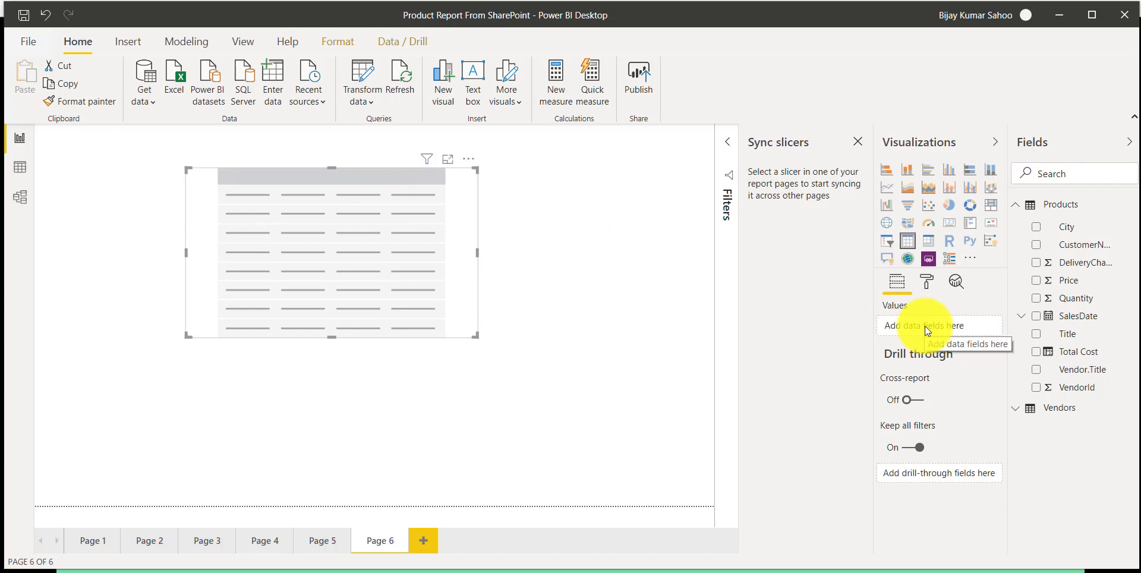
Step: Add CustomerName, City, Quantity and SalesDate as table columns and enlarge the table
drag(1074, 245, 951, 320)
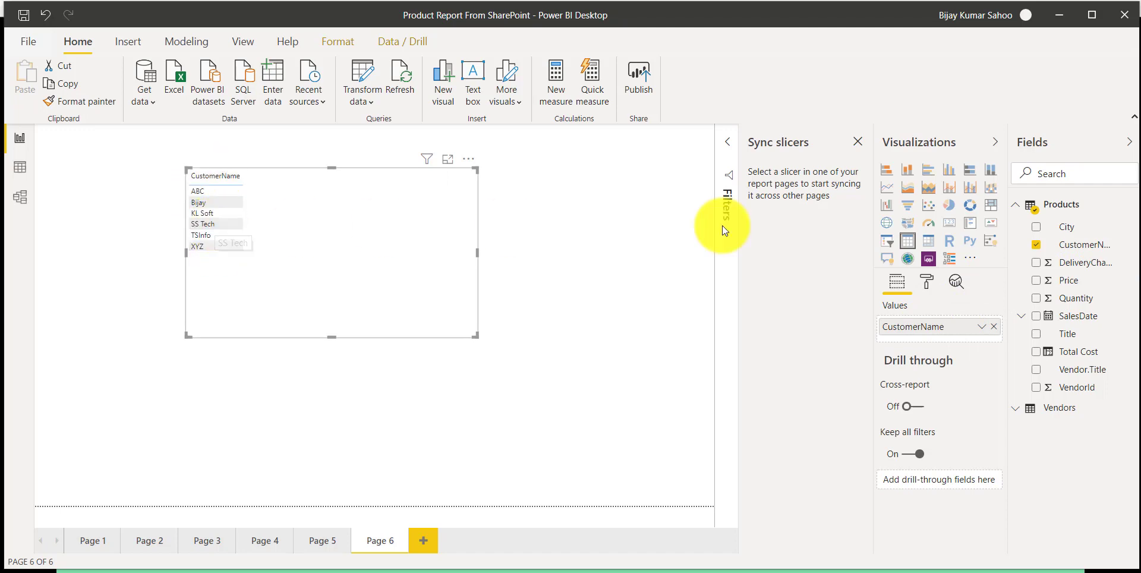
drag(1065, 228, 942, 337)
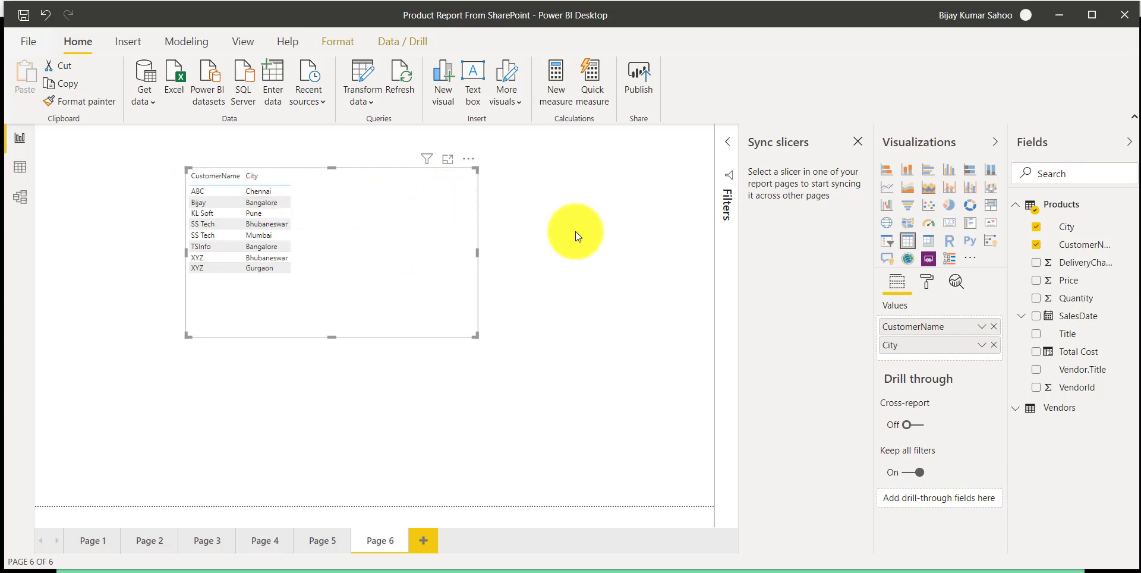
drag(1082, 303, 958, 358)
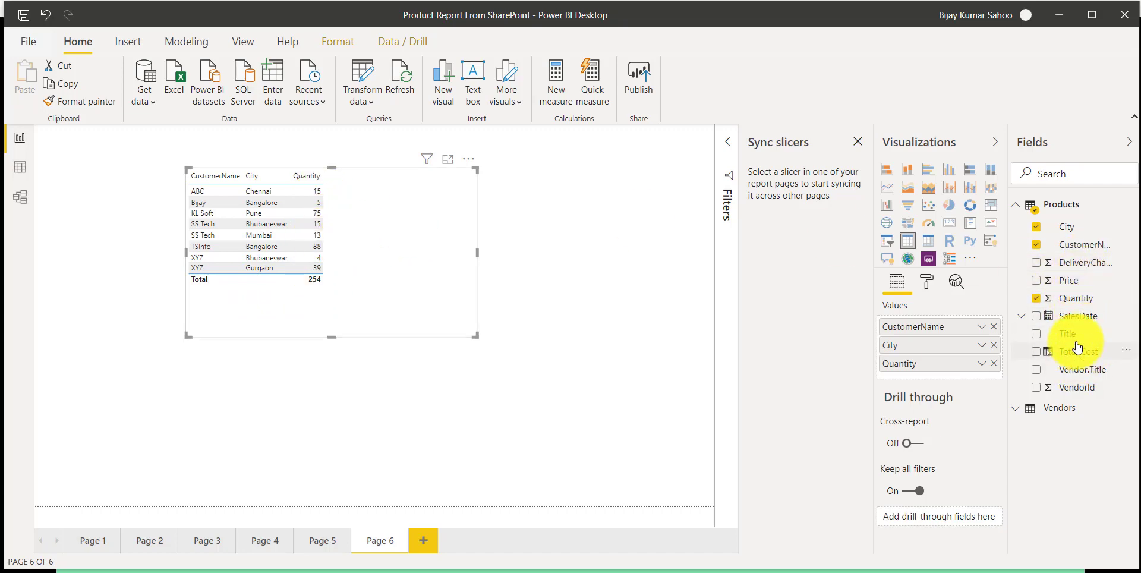
drag(1078, 316, 956, 375)
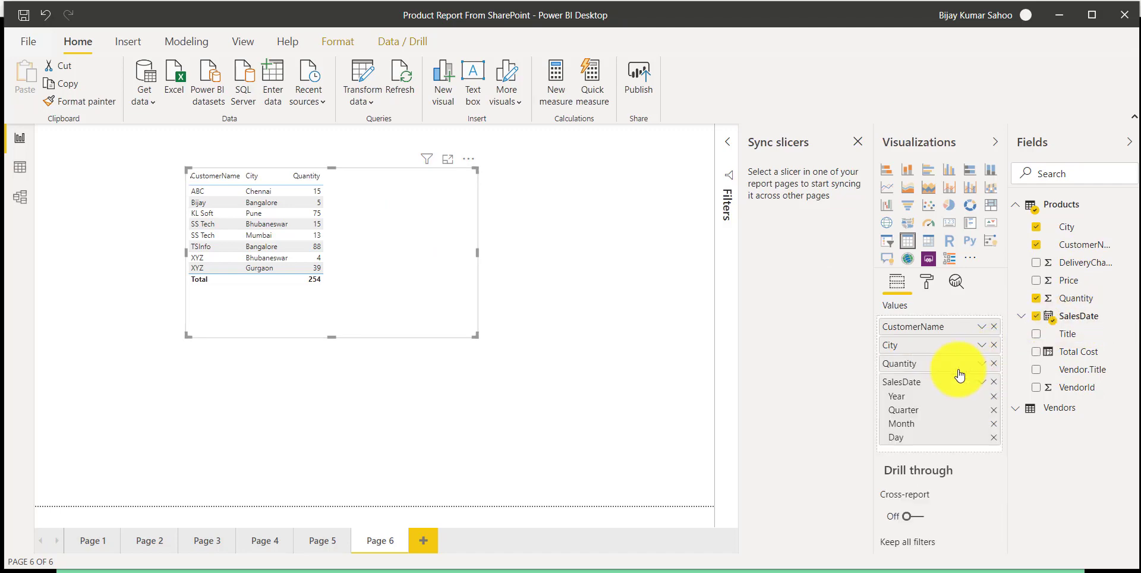
drag(479, 339, 555, 407)
click(562, 414)
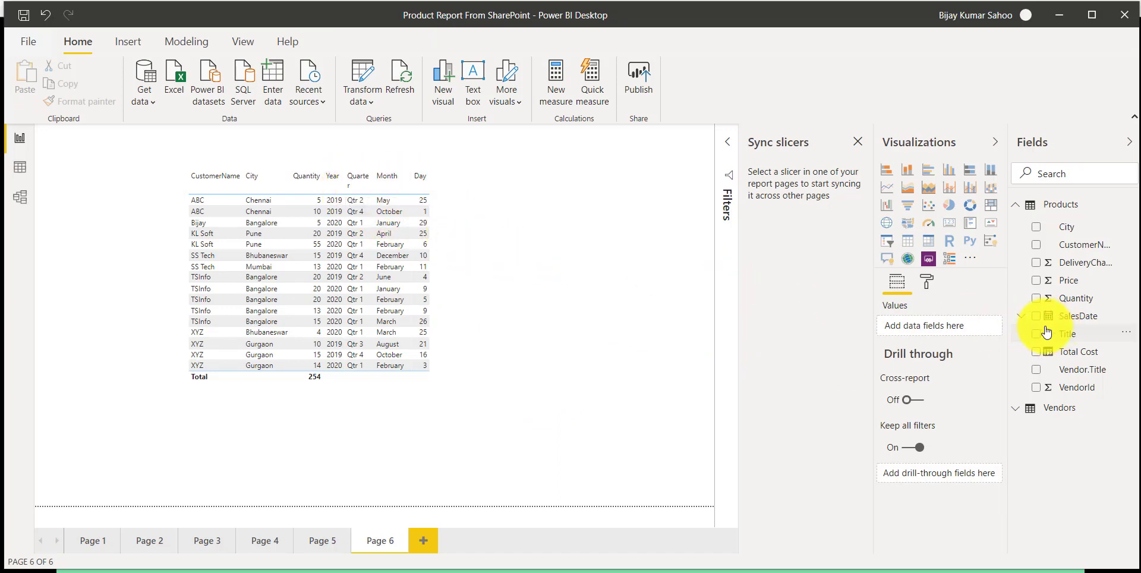
Step: Build a SalesDate chart, ending with only Year and Month on its axis
click(1021, 315)
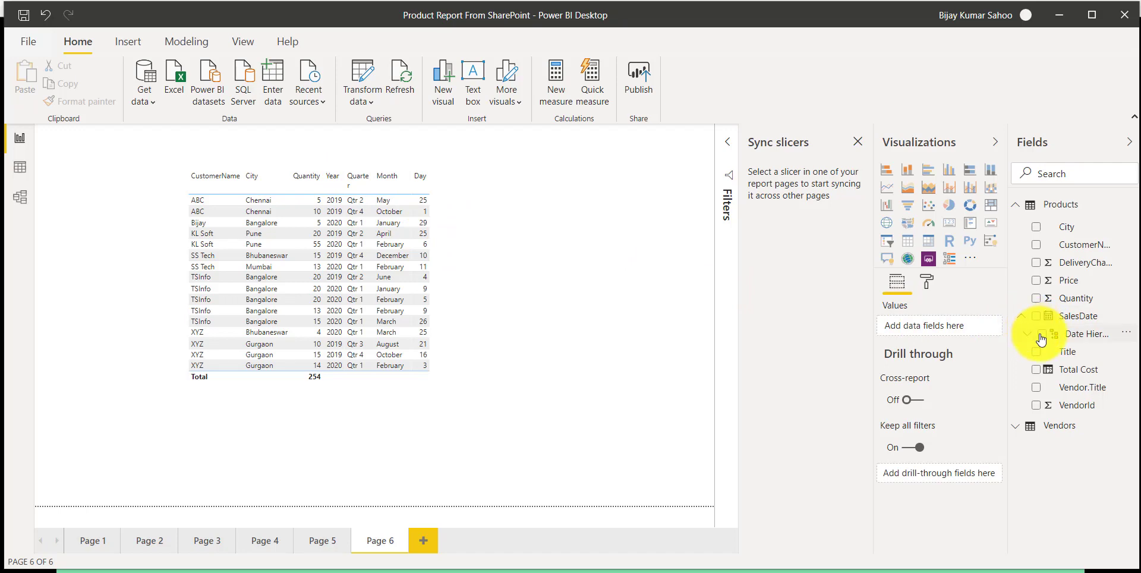
click(1038, 334)
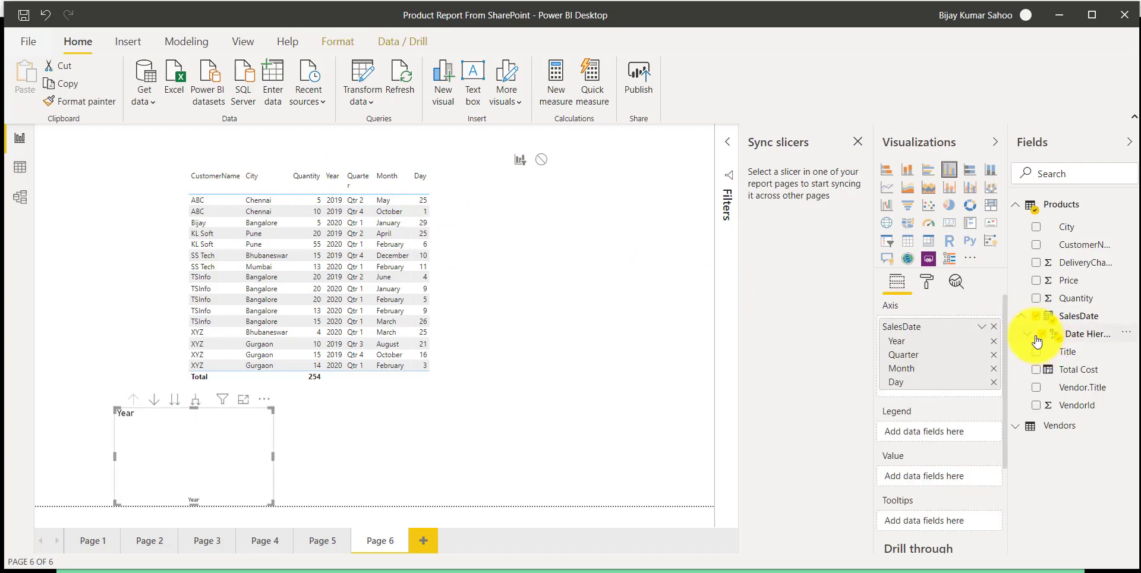
click(1028, 334)
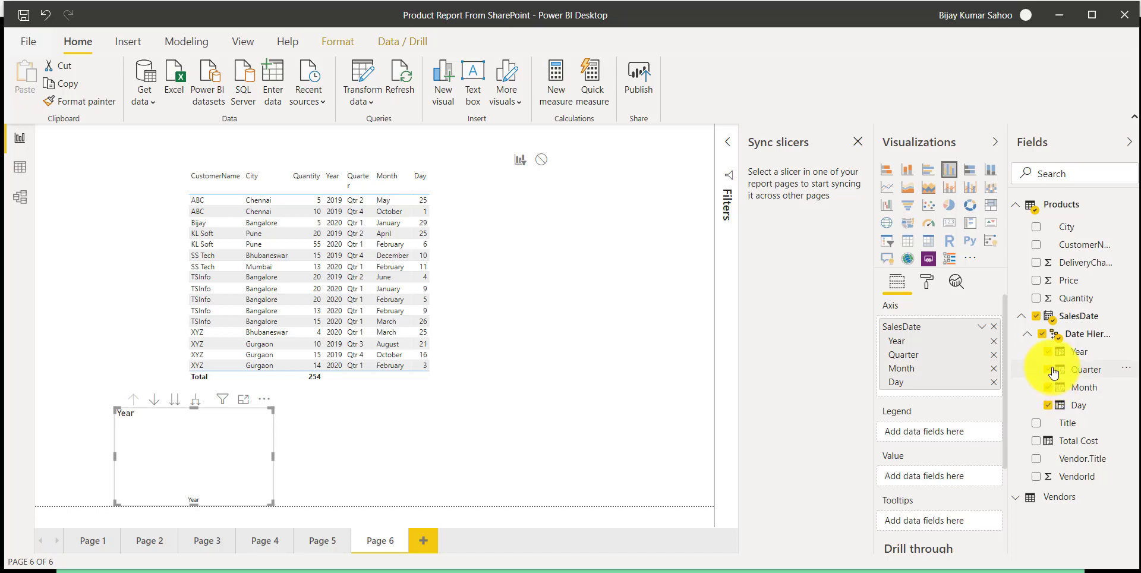
click(1048, 369)
click(1048, 405)
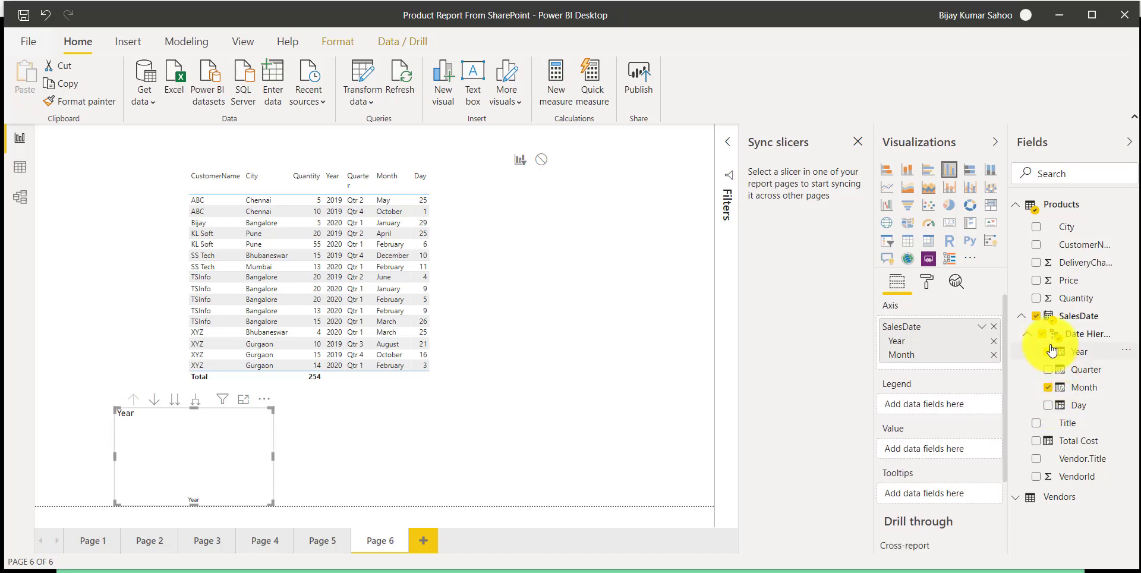
click(1039, 319)
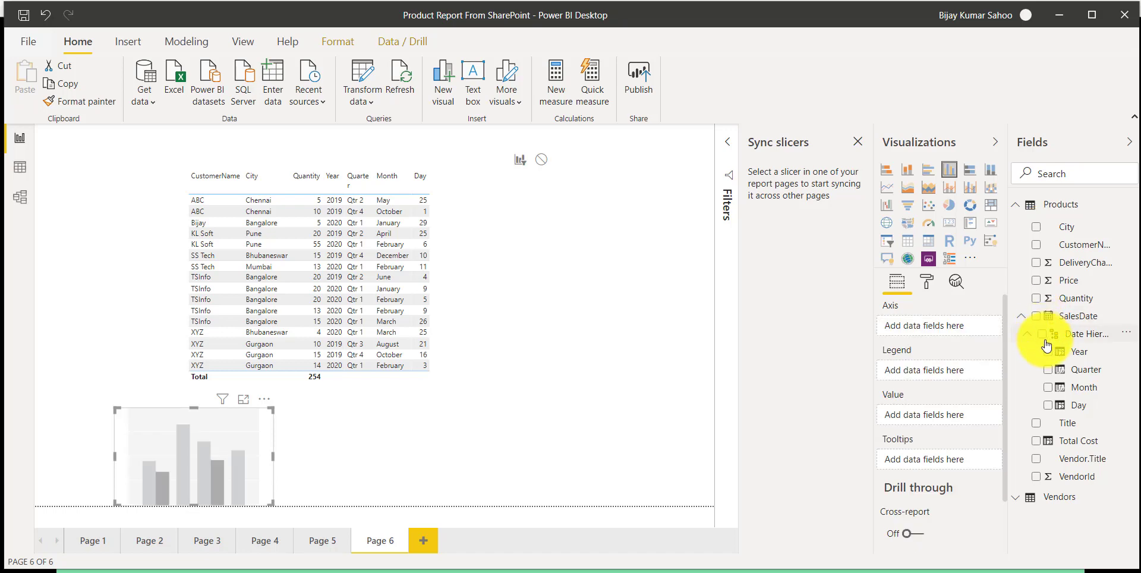
click(1049, 353)
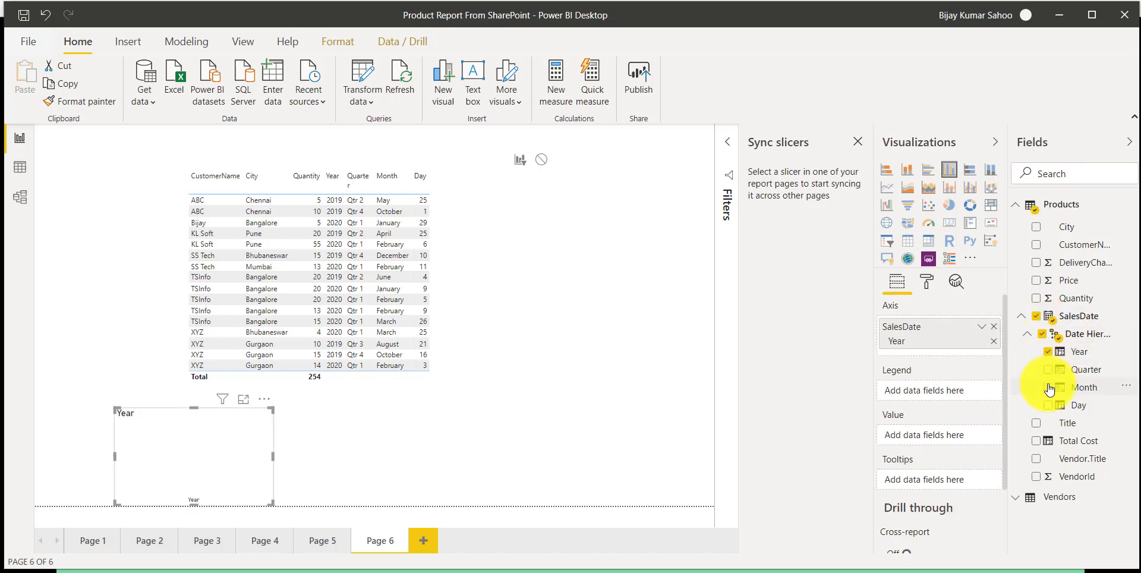
click(1048, 388)
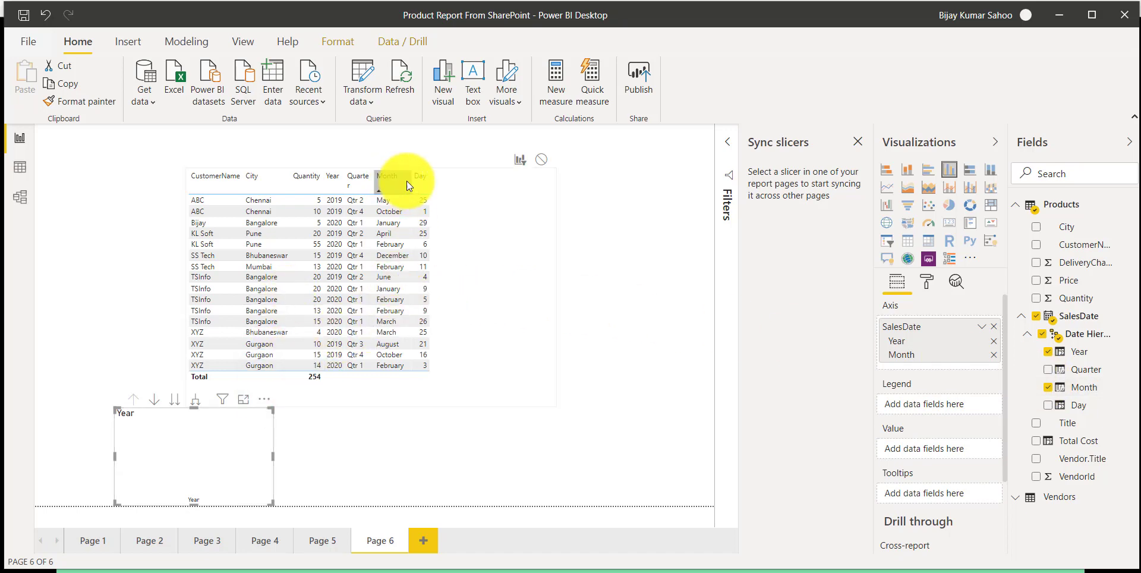
Step: Remove the SalesDate columns from the table and delete the stray Year chart
click(518, 270)
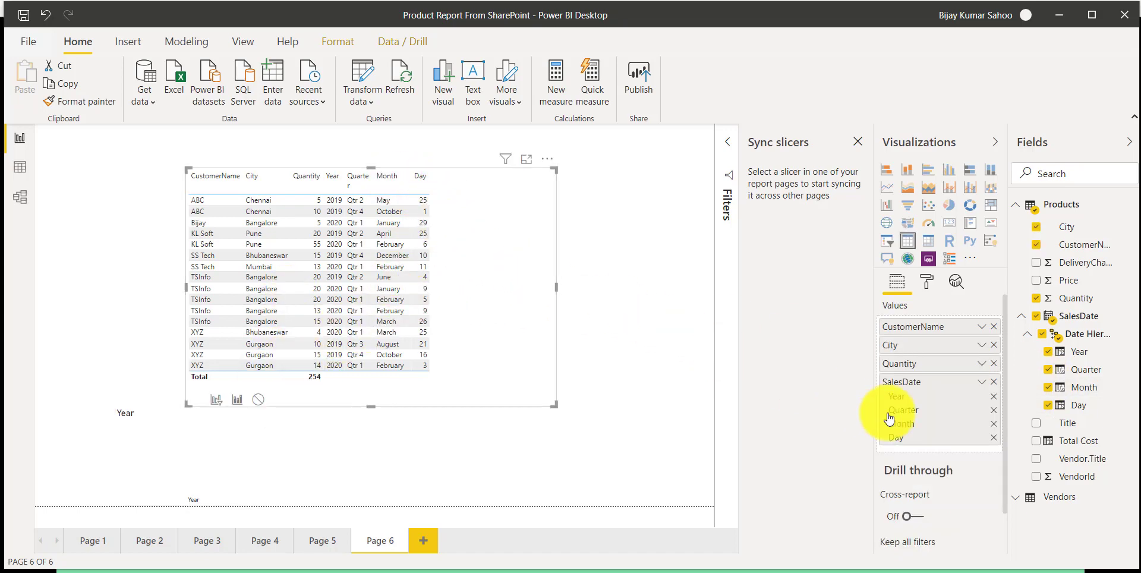
click(1036, 316)
click(134, 466)
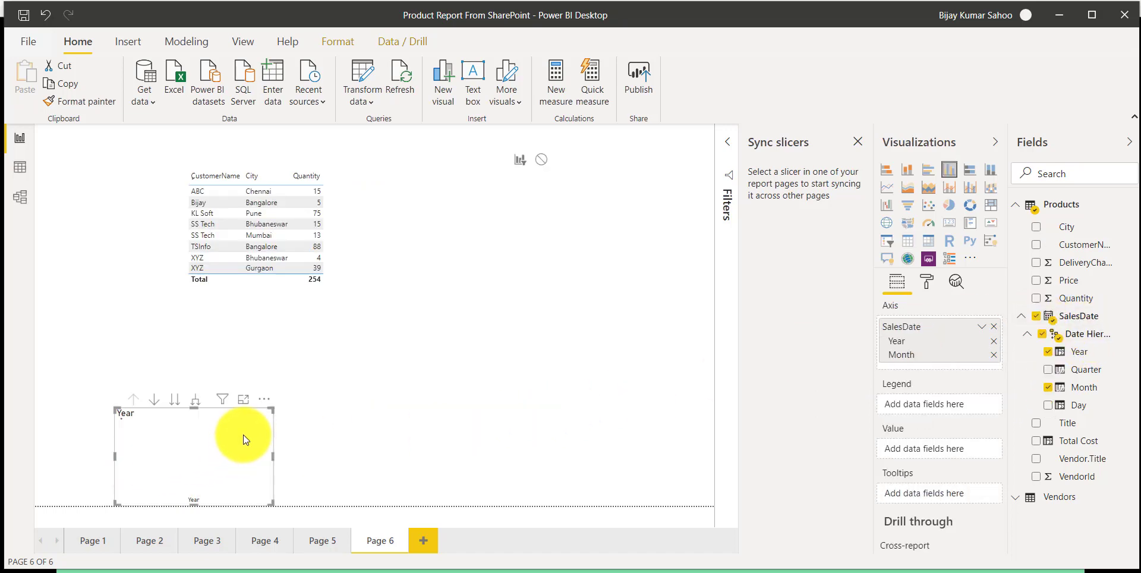
click(264, 399)
click(297, 450)
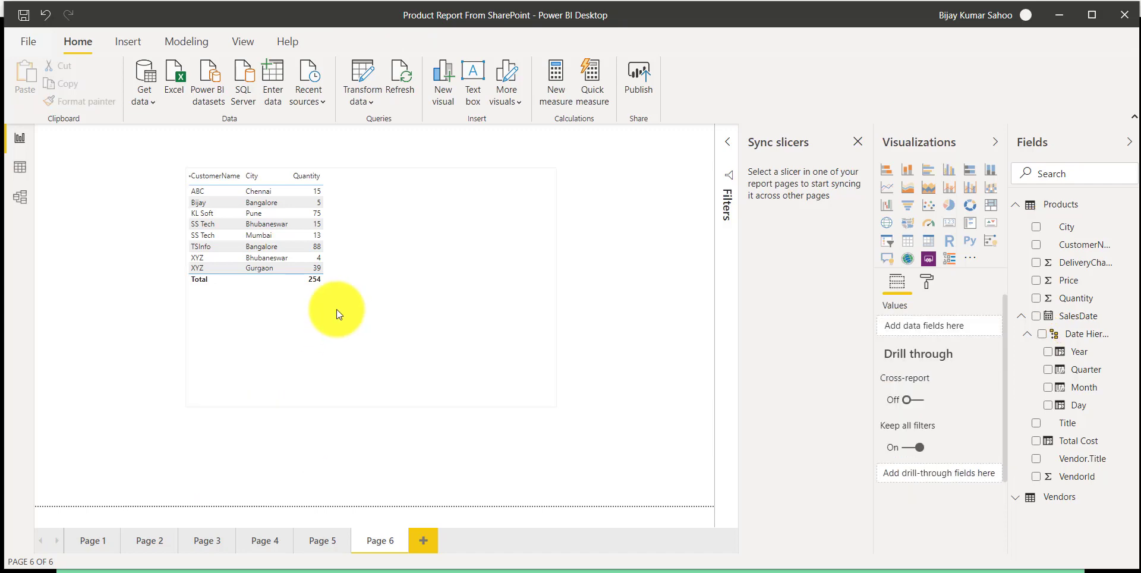
click(451, 212)
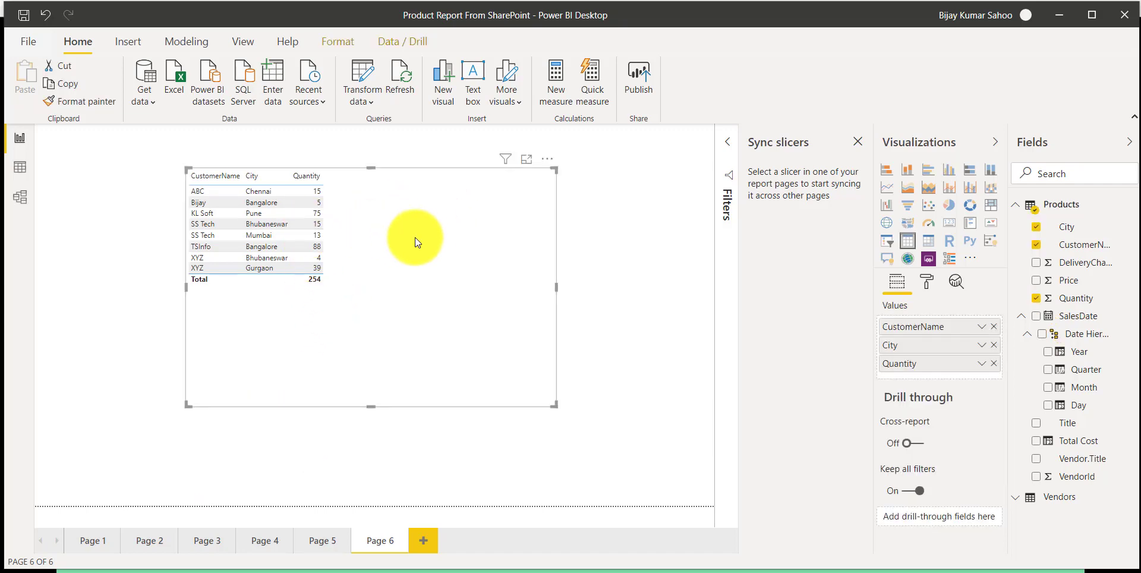
Step: Add SalesDate back to the table, keeping only its Year and Month columns
click(1028, 321)
click(1022, 317)
drag(1070, 318, 958, 377)
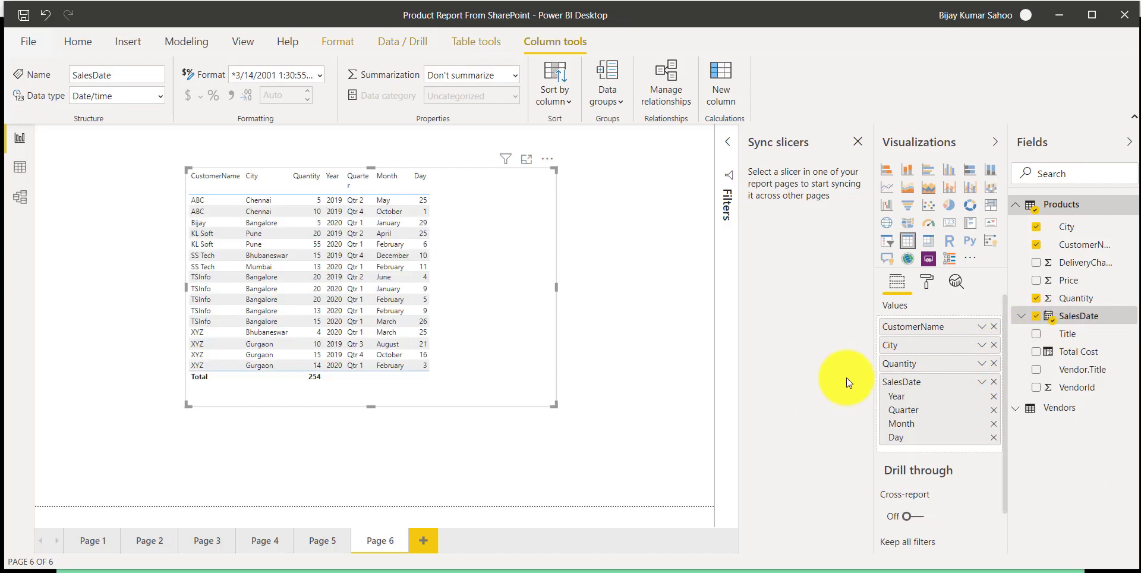
click(994, 409)
click(994, 424)
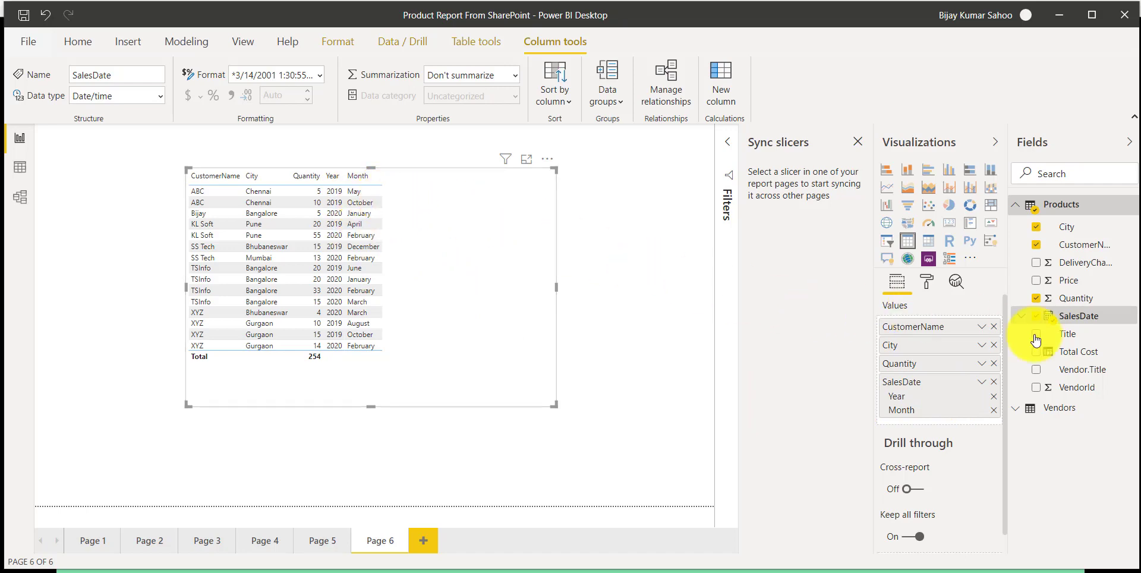
Step: Add a Total Cost column and shrink the table visual to fit its columns
drag(1088, 352, 953, 421)
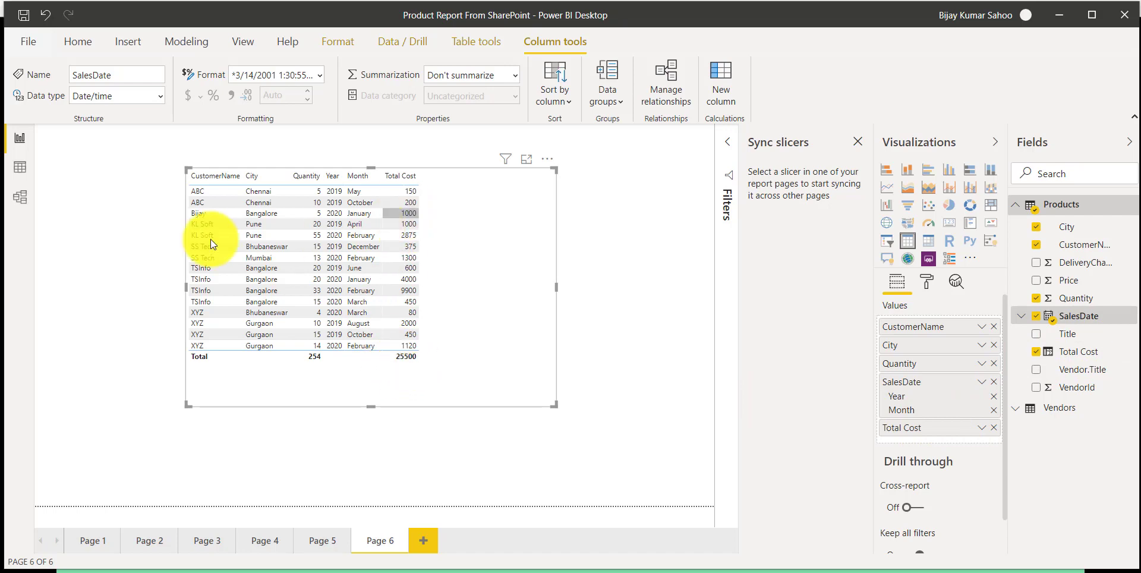
drag(557, 404, 427, 375)
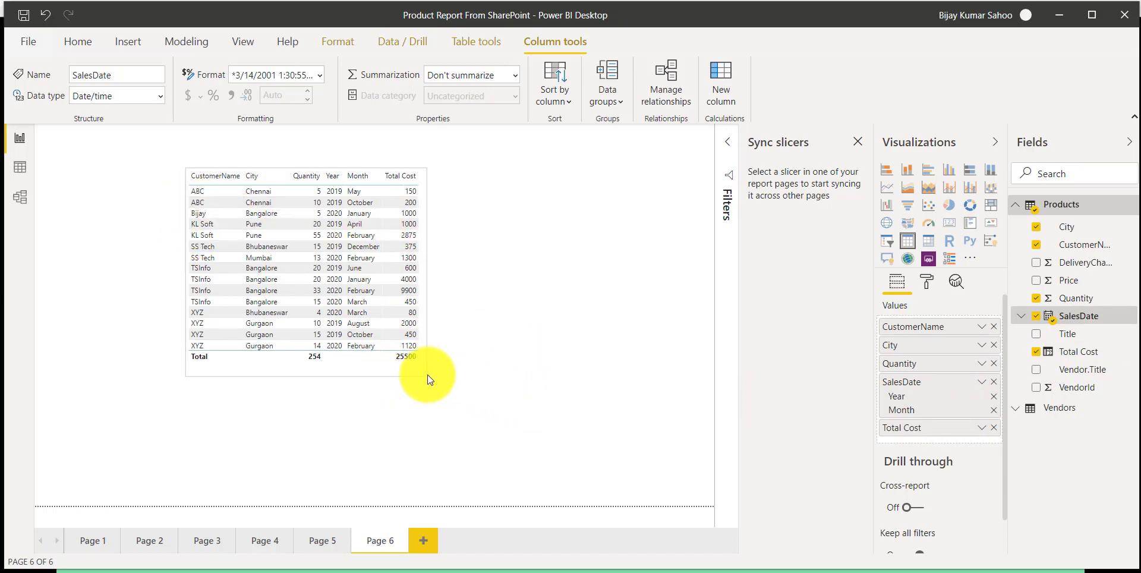
click(543, 354)
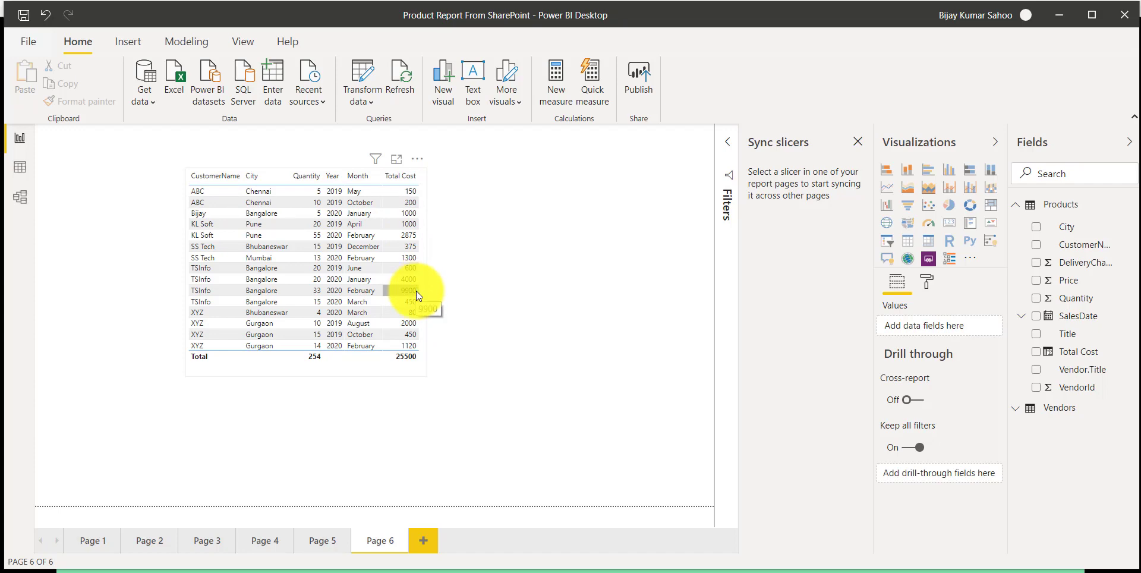
click(305, 168)
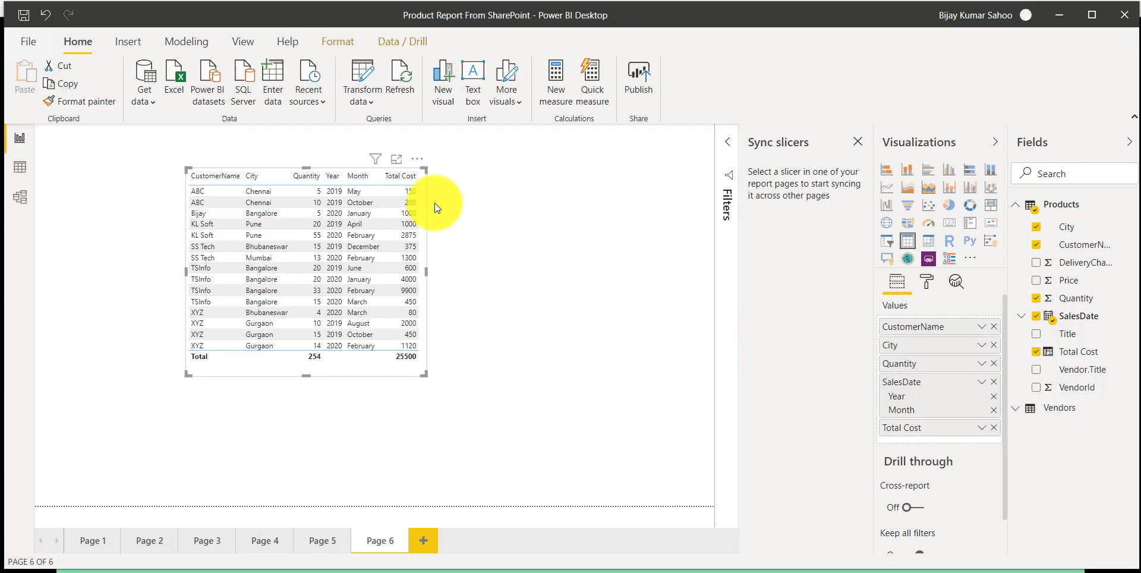
Step: Glance at the Products table's raw data, then return to the Page 6 report
click(20, 167)
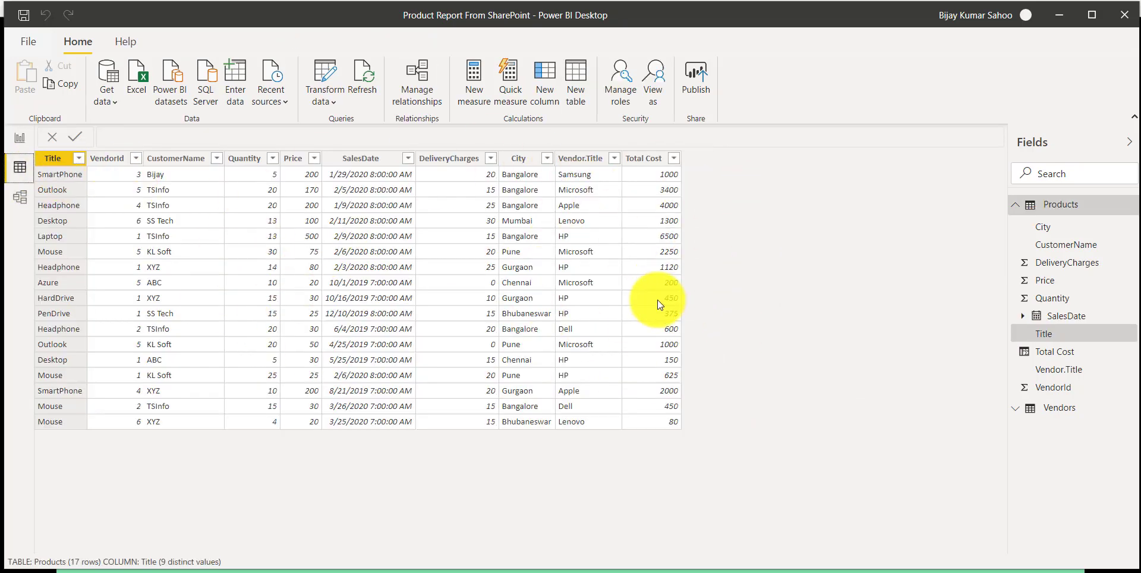
click(20, 137)
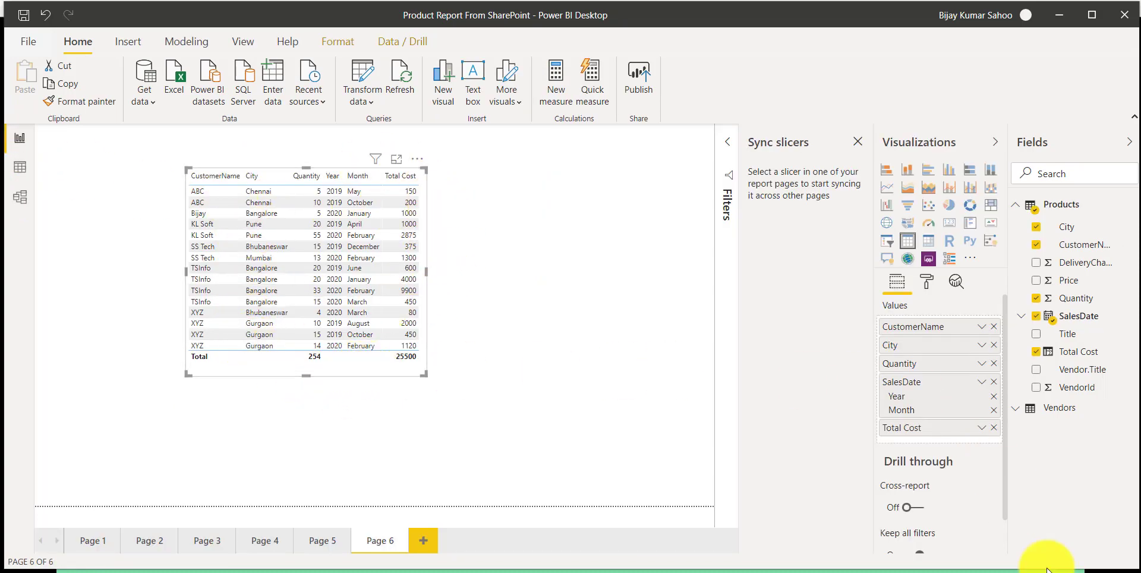
Step: Apply the 'Bold header flashy rows' table style and make the table slightly taller
click(926, 282)
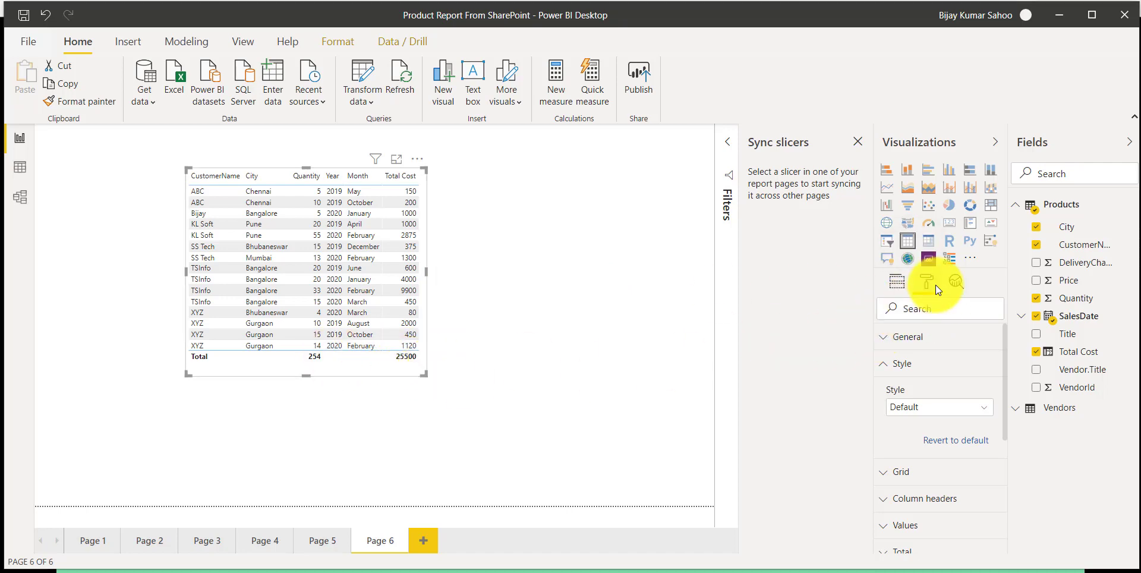
click(894, 365)
click(894, 365)
click(921, 411)
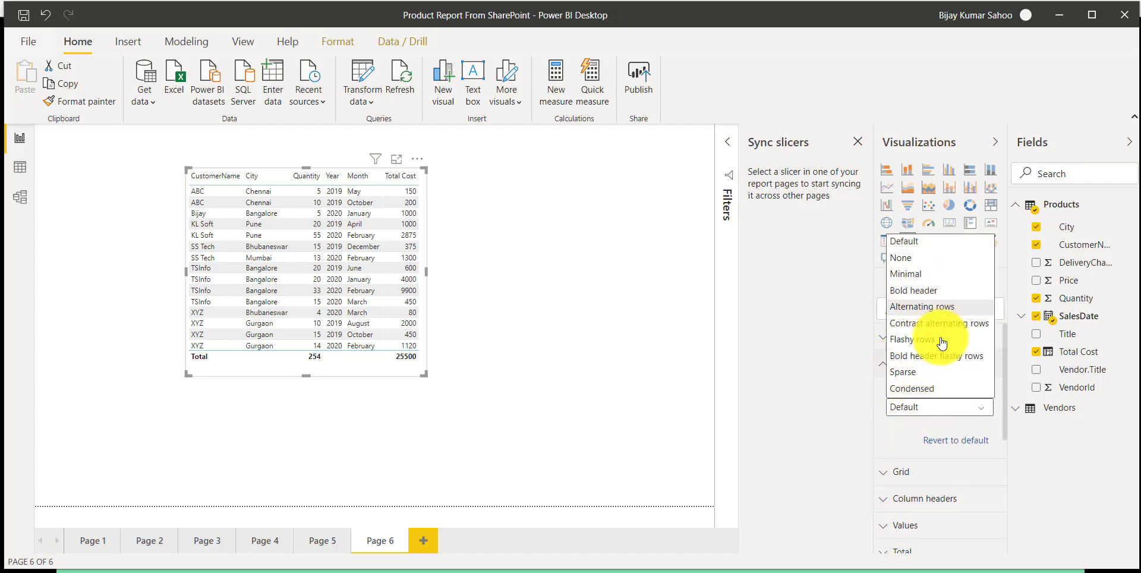
click(925, 292)
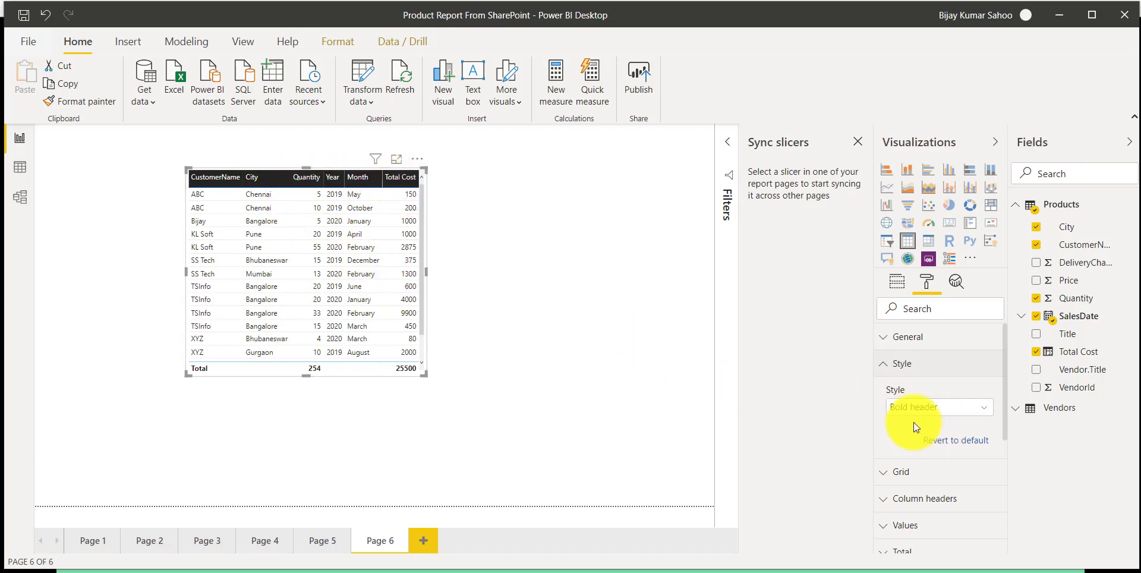
click(922, 409)
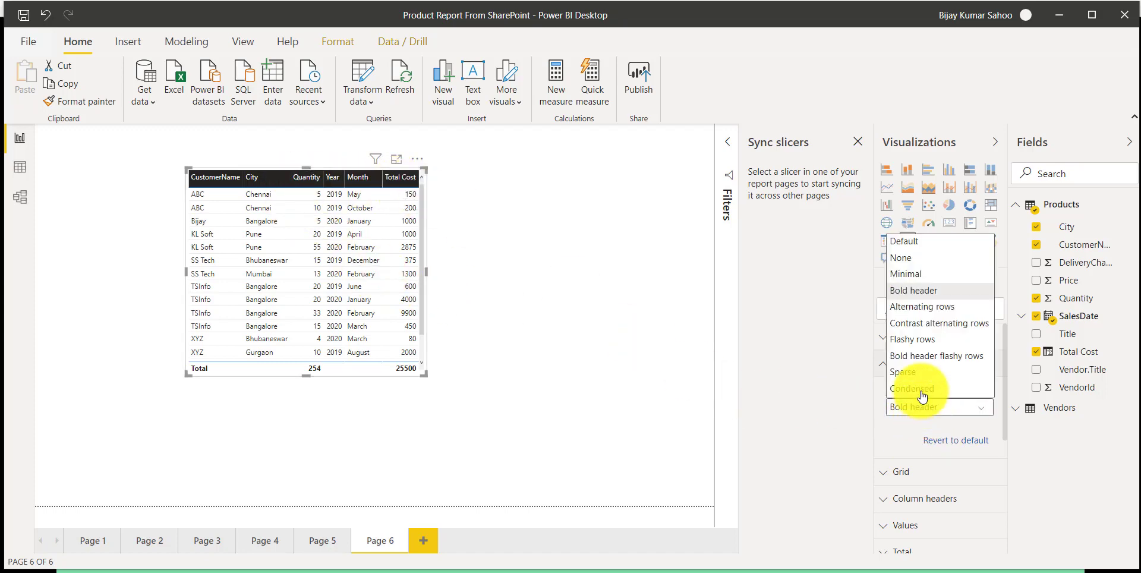
click(925, 340)
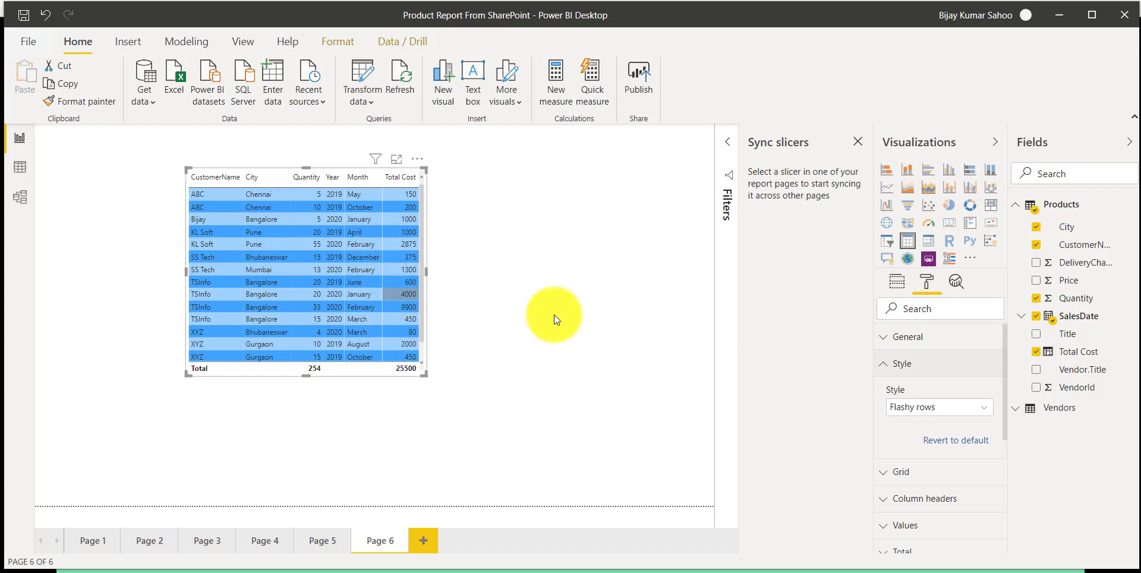
click(923, 407)
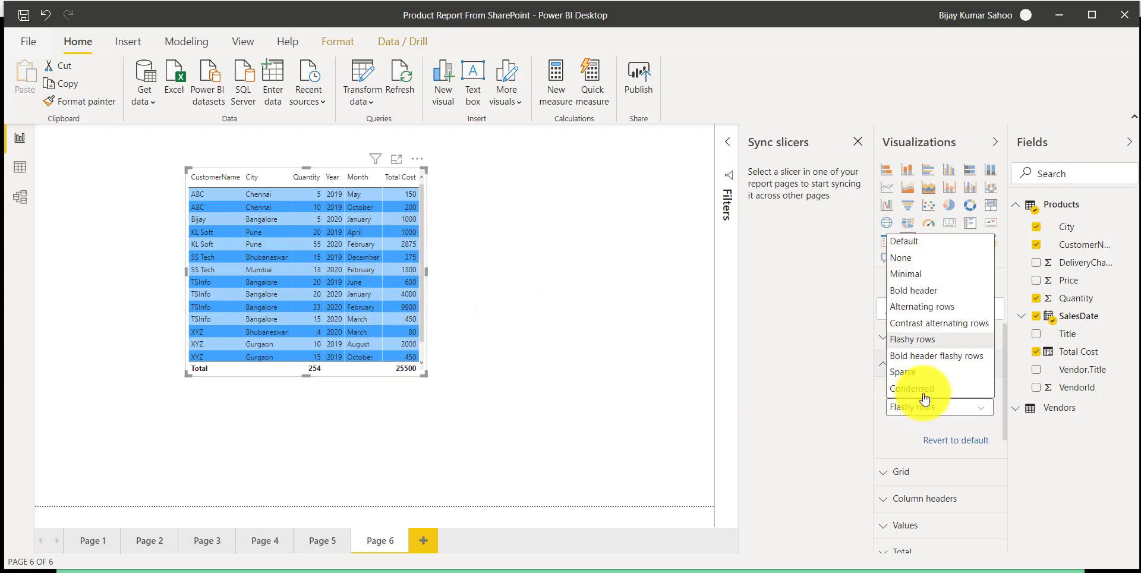
click(930, 356)
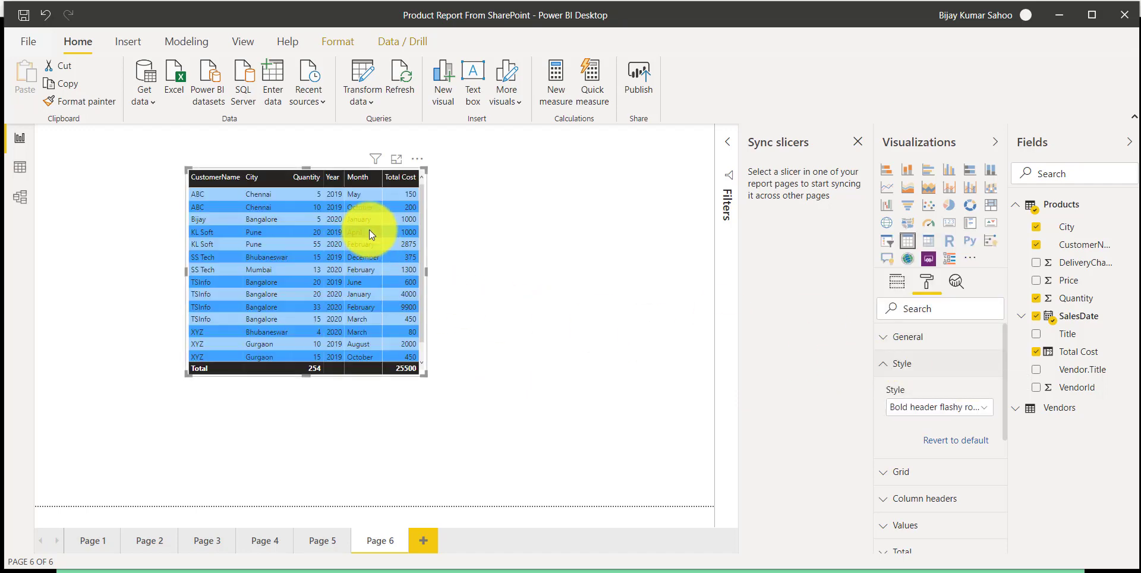
mouse_move(426, 374)
mouse_down()
mouse_move(446, 377)
mouse_move(429, 379)
mouse_up()
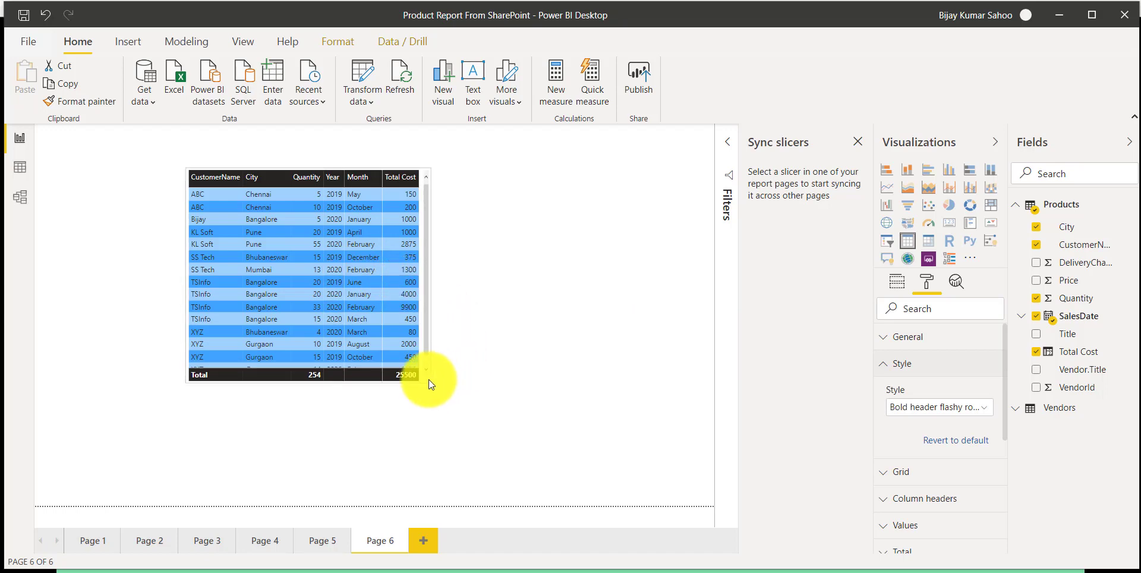
click(527, 348)
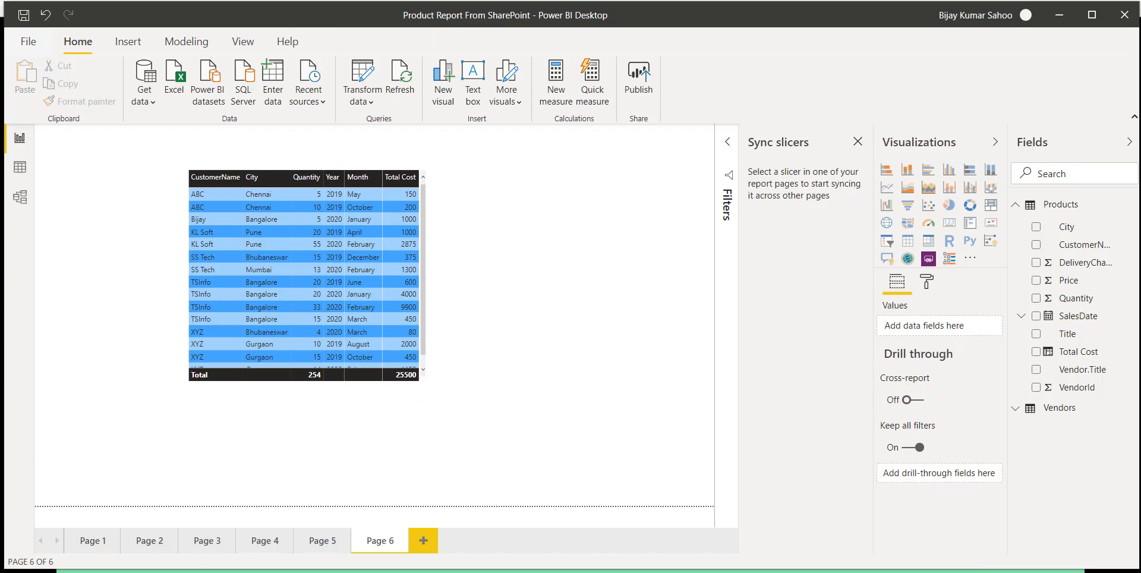
Step: Turn on the table's vertical grid lines with a thickness of 2
click(422, 369)
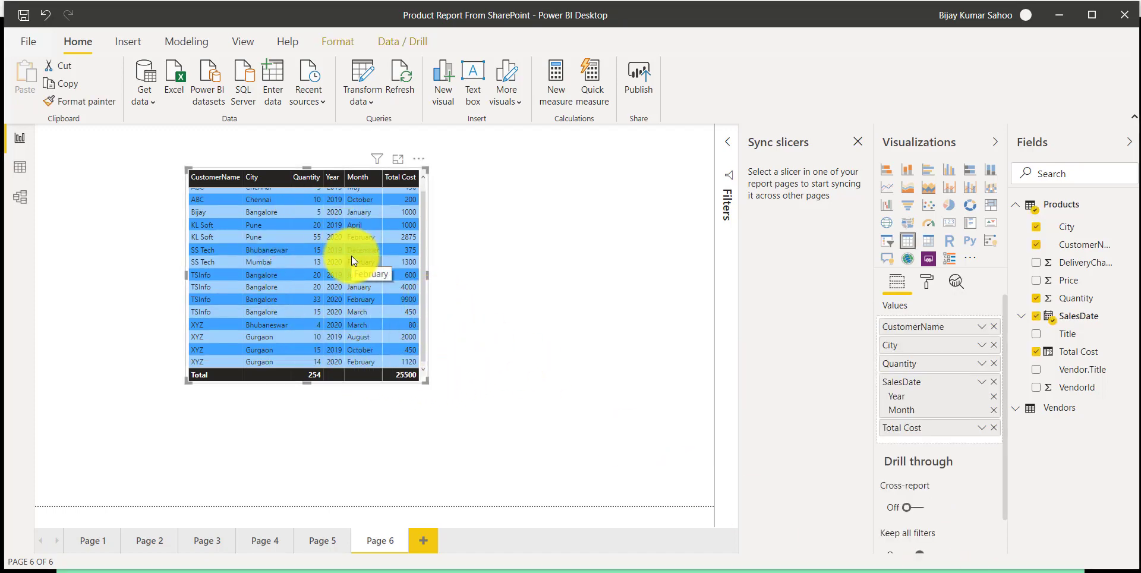
click(927, 282)
click(909, 391)
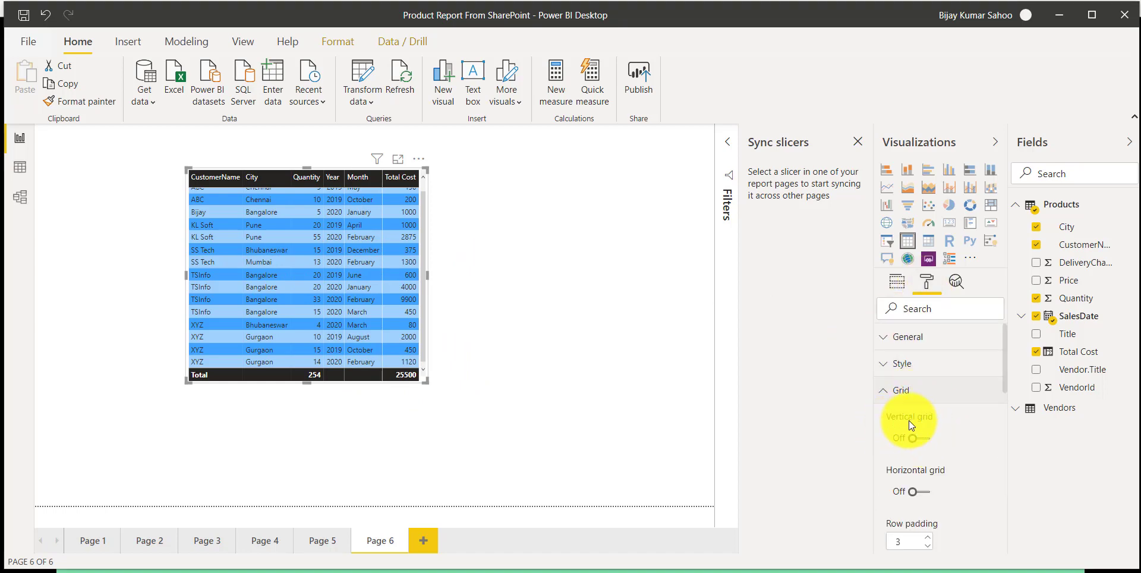
click(925, 440)
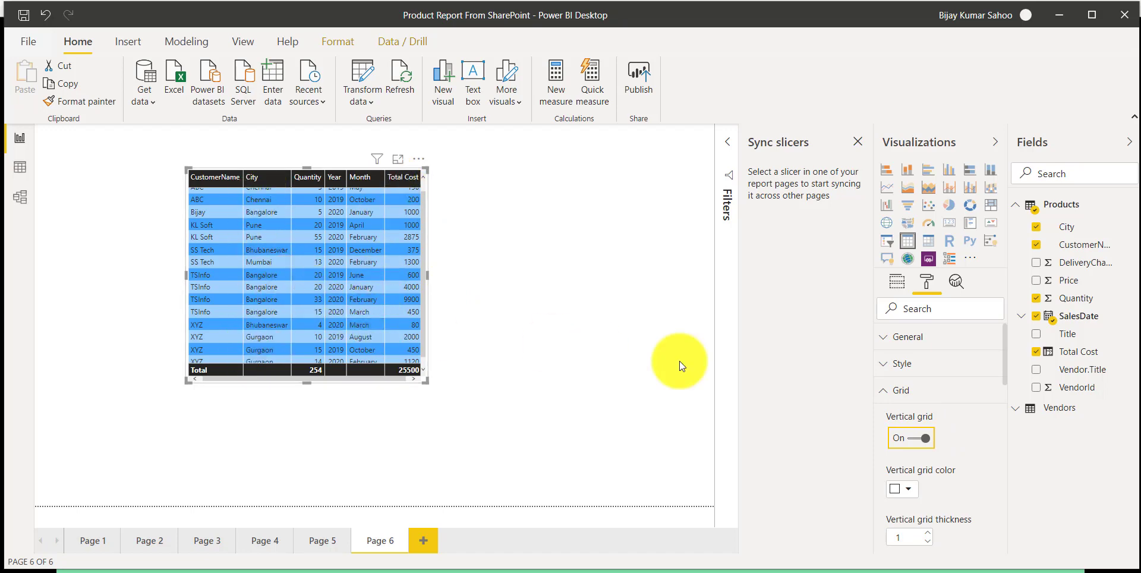
scroll(956, 479, down, 3)
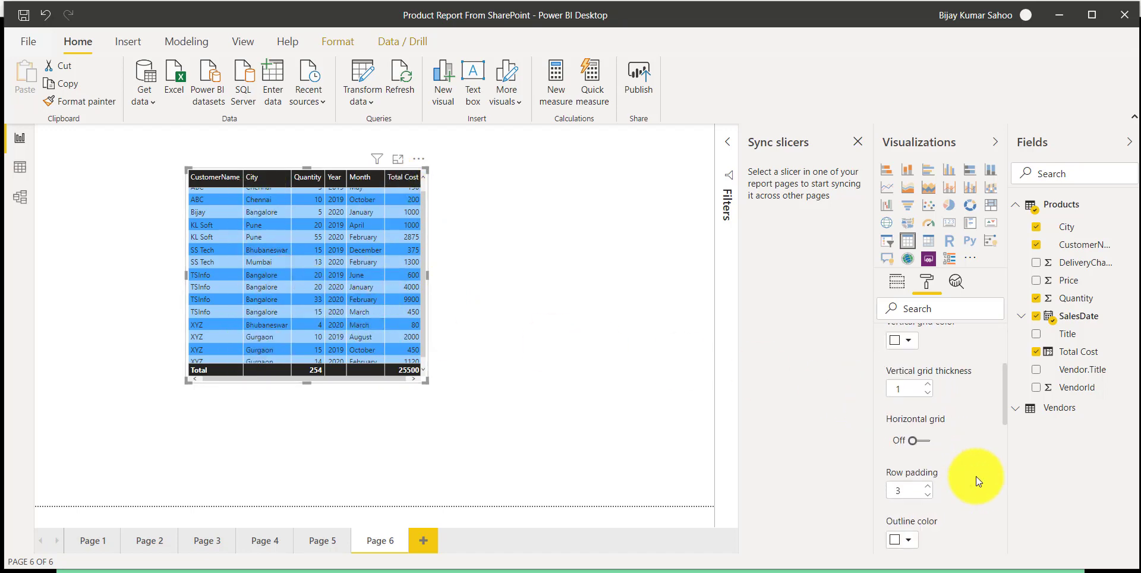
click(928, 383)
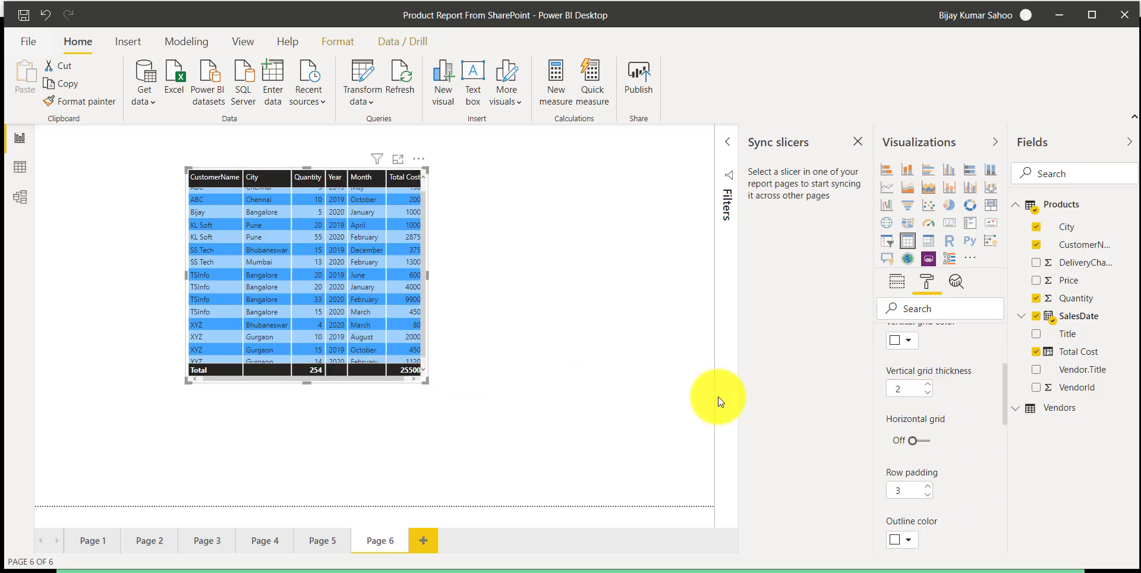
scroll(947, 474, down, 2)
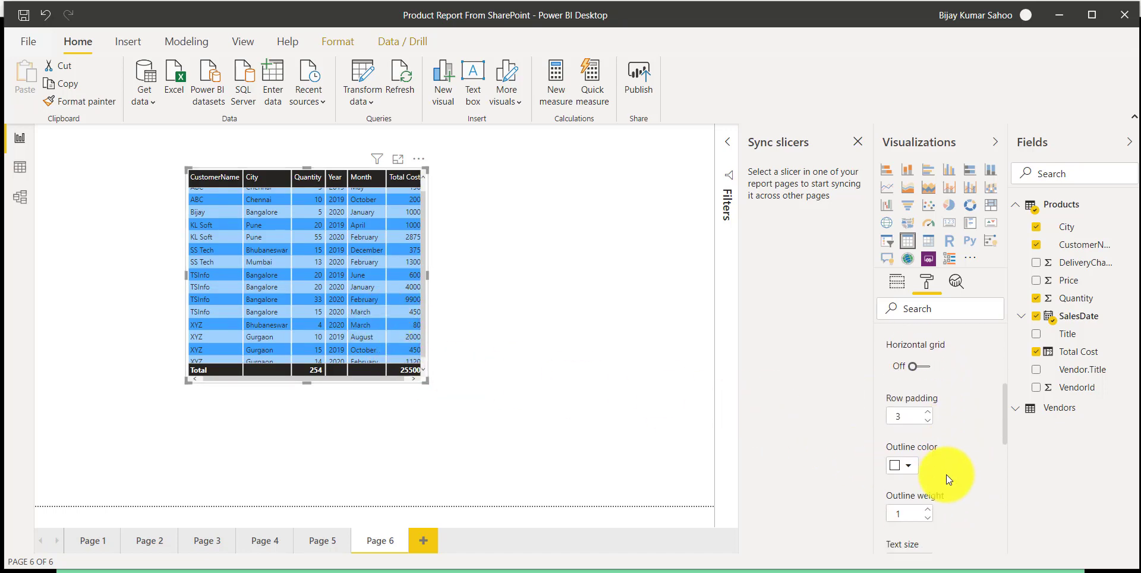
scroll(933, 458, down, 3)
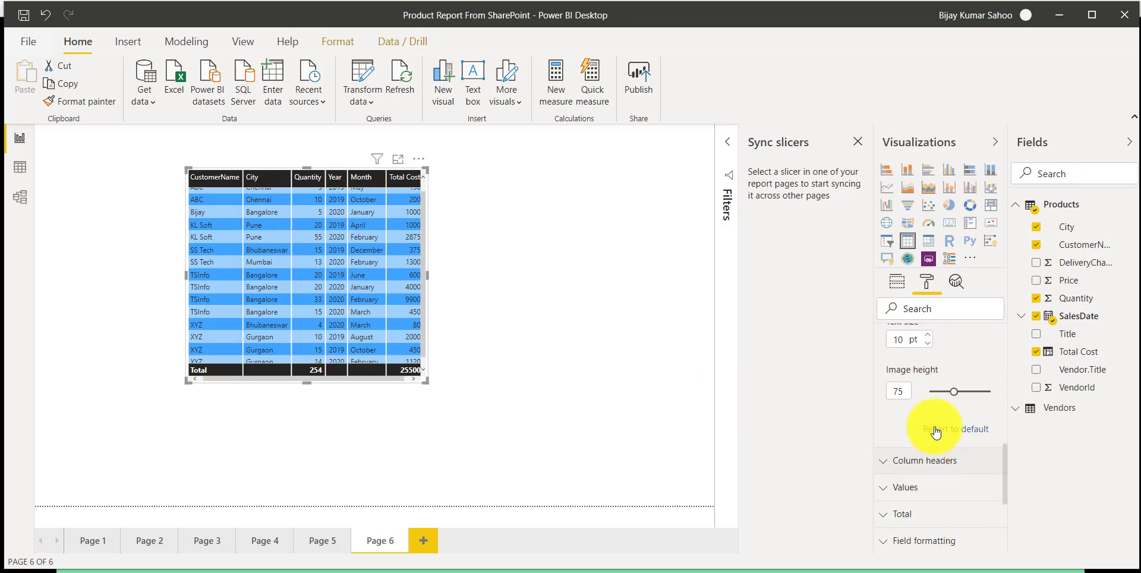
click(932, 467)
Step: Give the column headers a dark purple background and set the header outline to Bottom only
scroll(925, 438, down, 3)
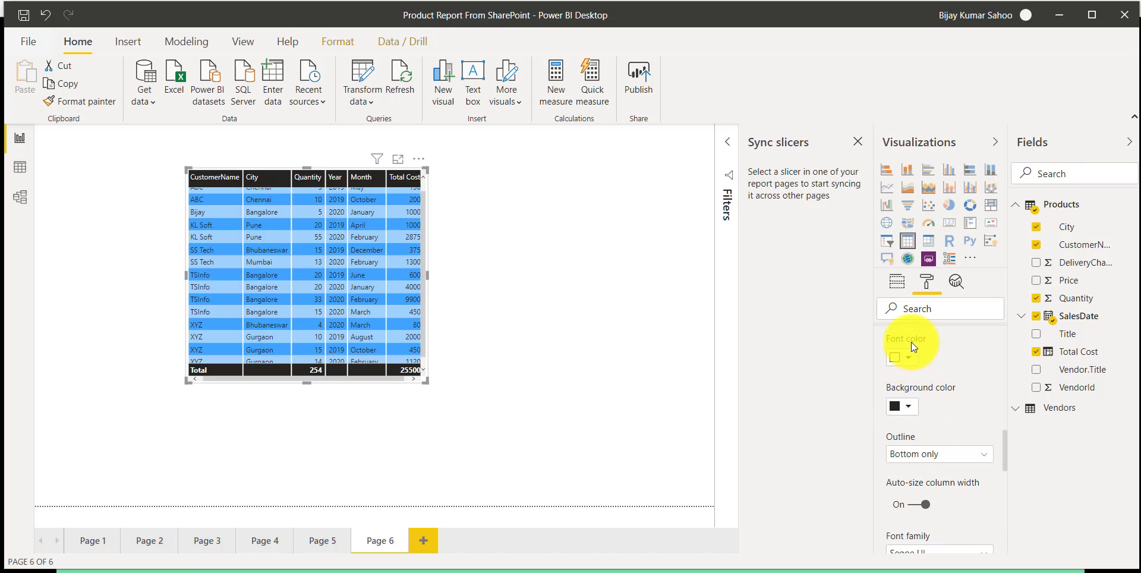
click(913, 409)
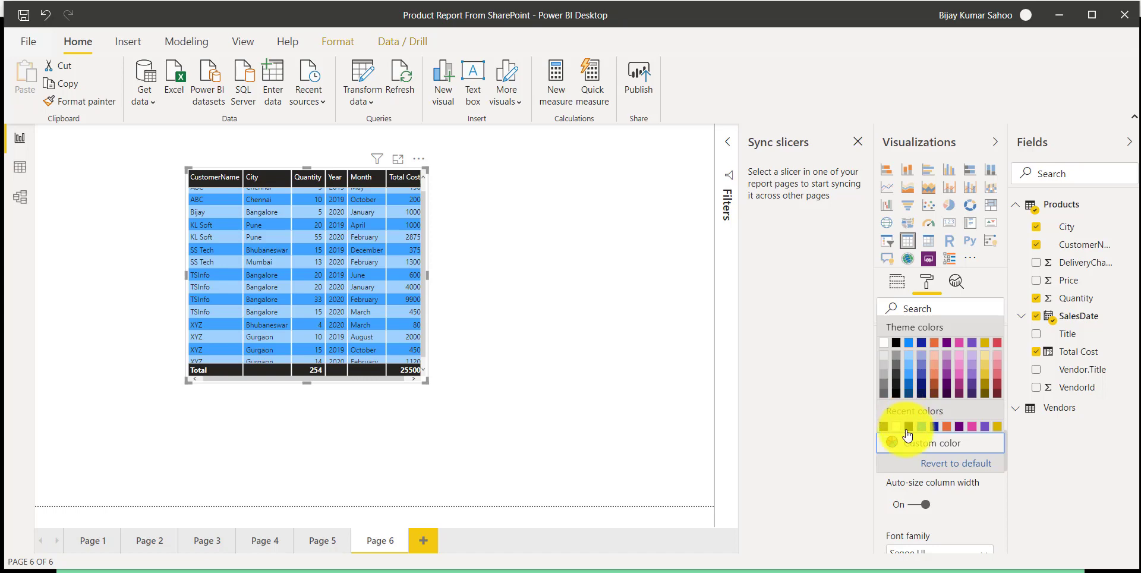
click(959, 426)
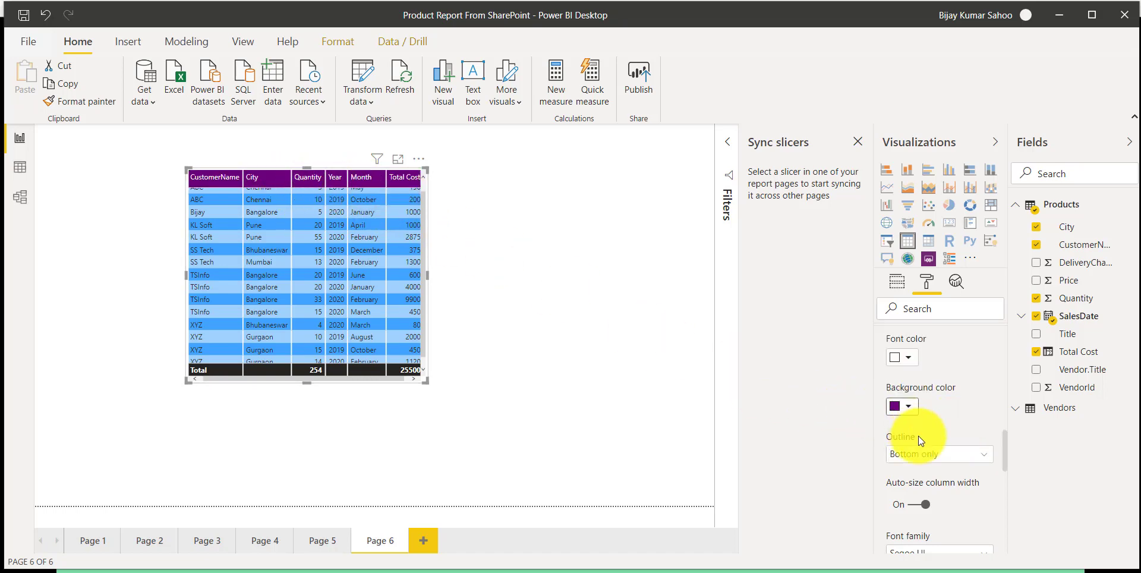
scroll(927, 451, down, 3)
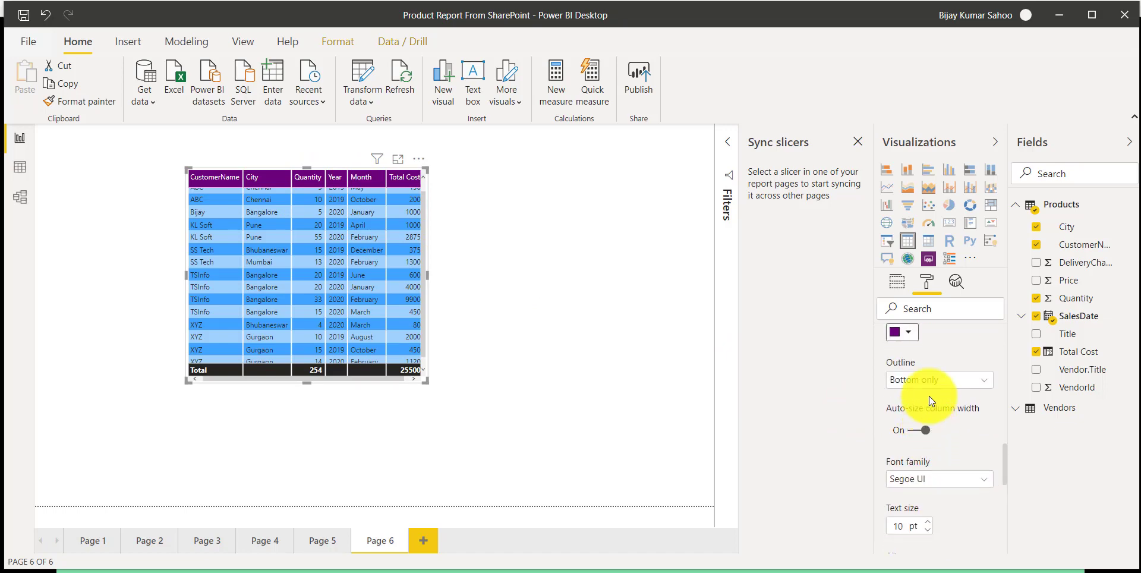
click(933, 379)
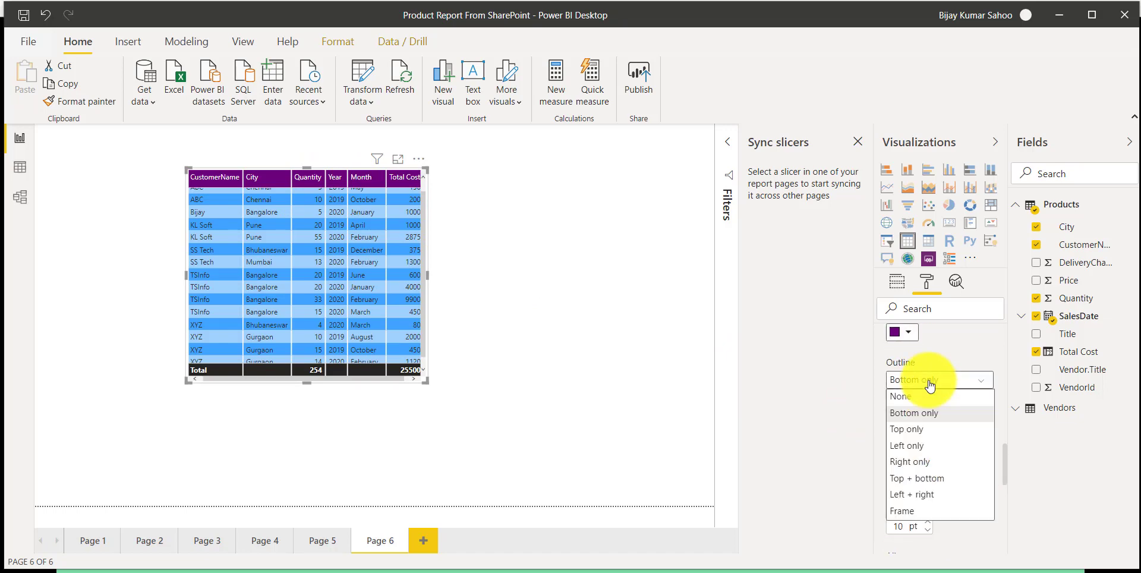
click(925, 430)
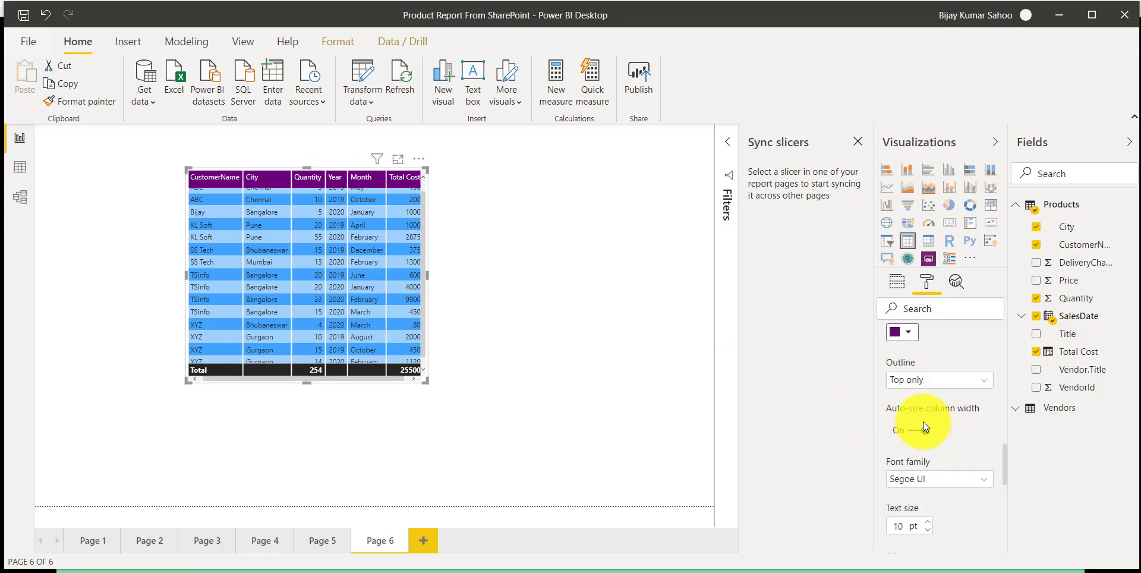
click(922, 383)
click(919, 393)
click(918, 386)
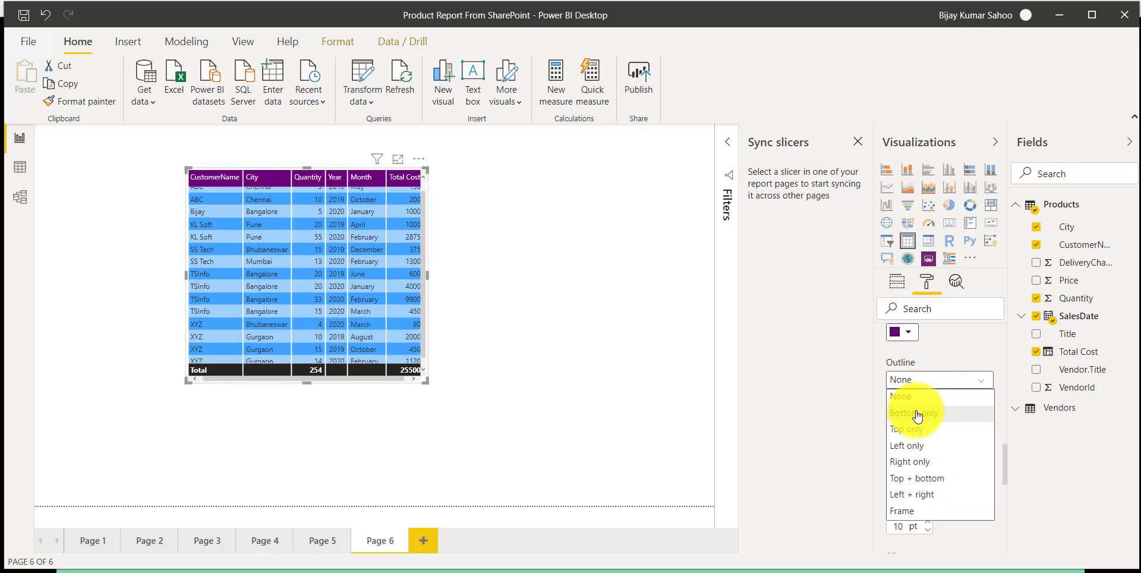
click(922, 410)
Step: Switch the table's totals row off and back on, keeping the 254 and 25500 totals
scroll(970, 522, down, 4)
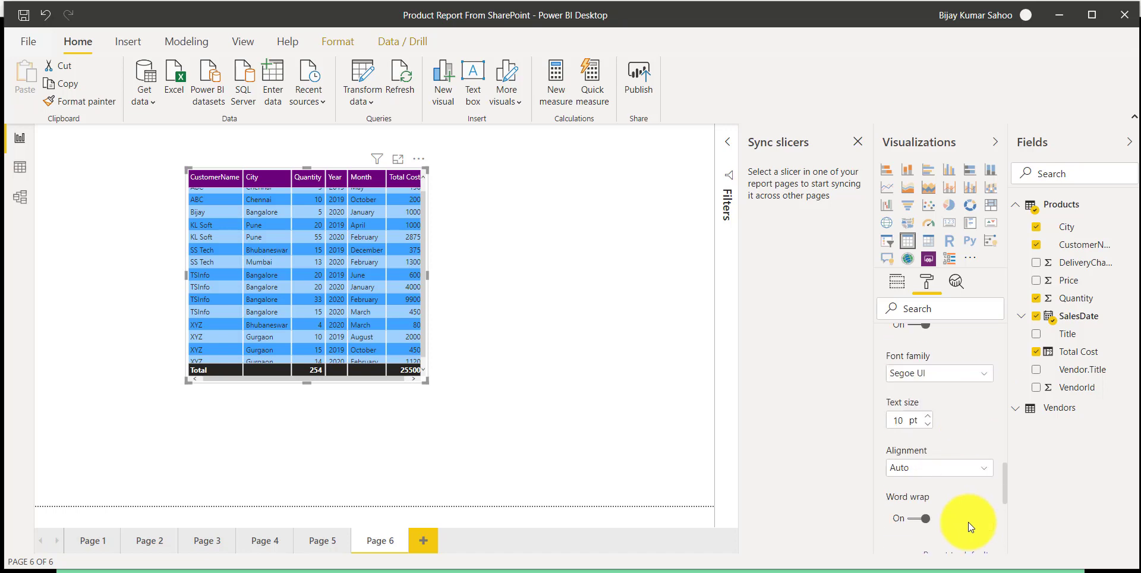
scroll(968, 522, down, 1)
click(896, 398)
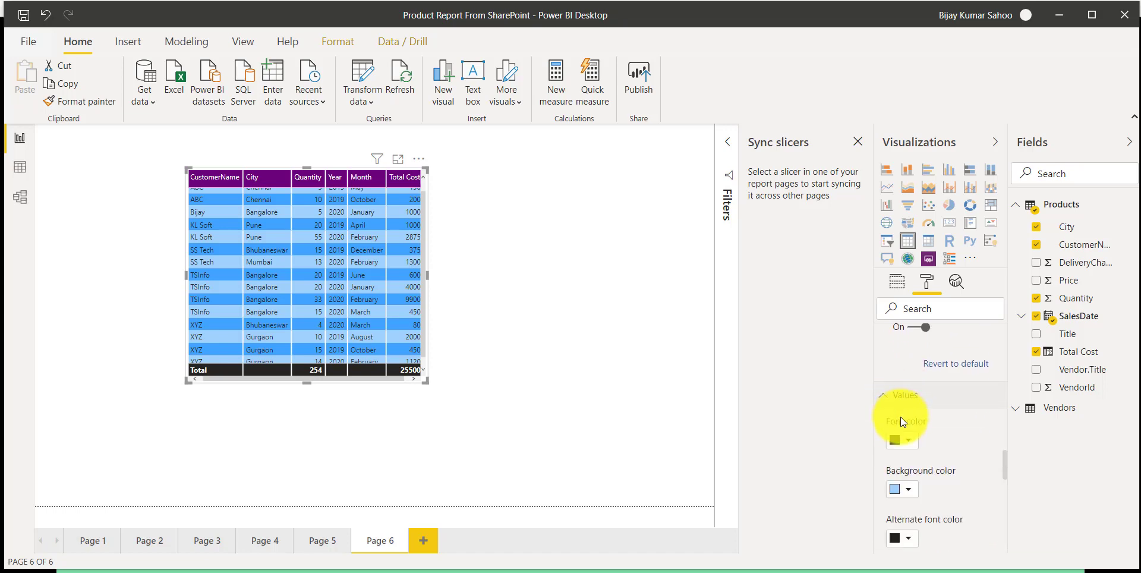
click(882, 397)
click(892, 422)
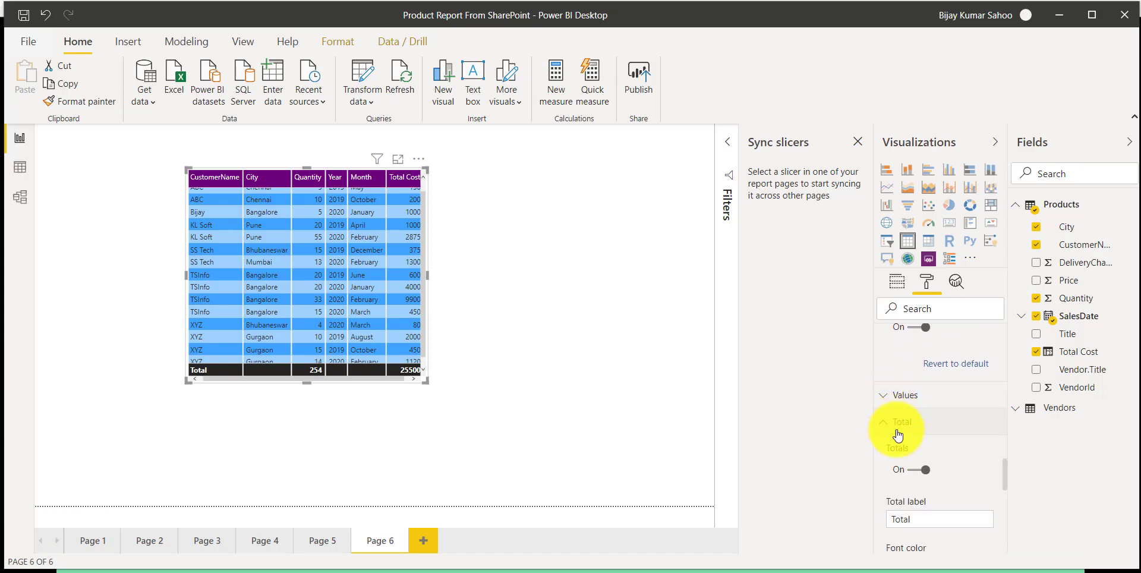
scroll(946, 479, down, 1)
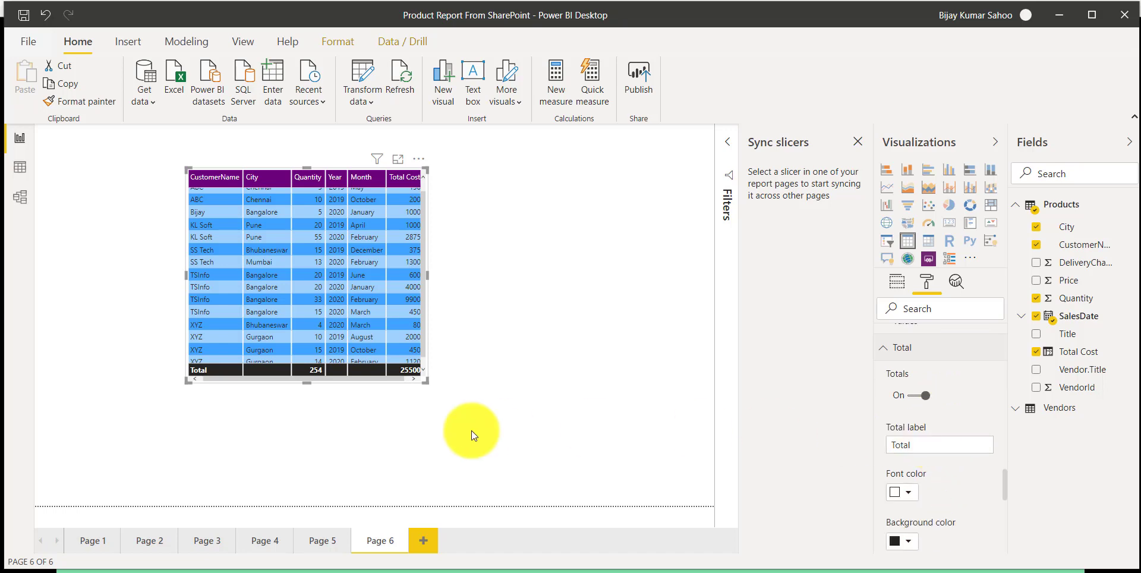
click(908, 397)
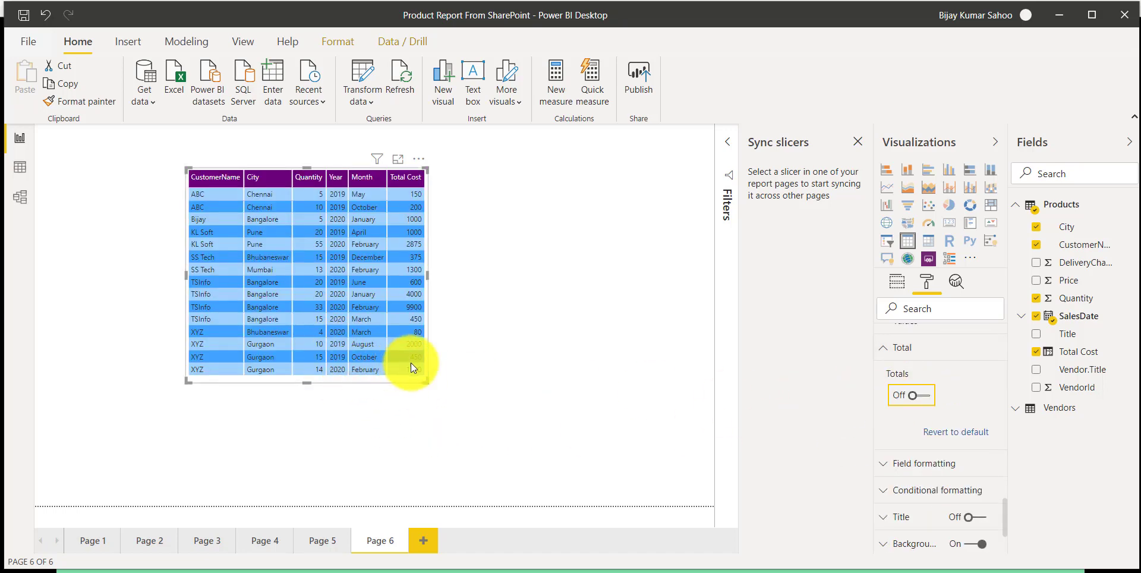
click(917, 396)
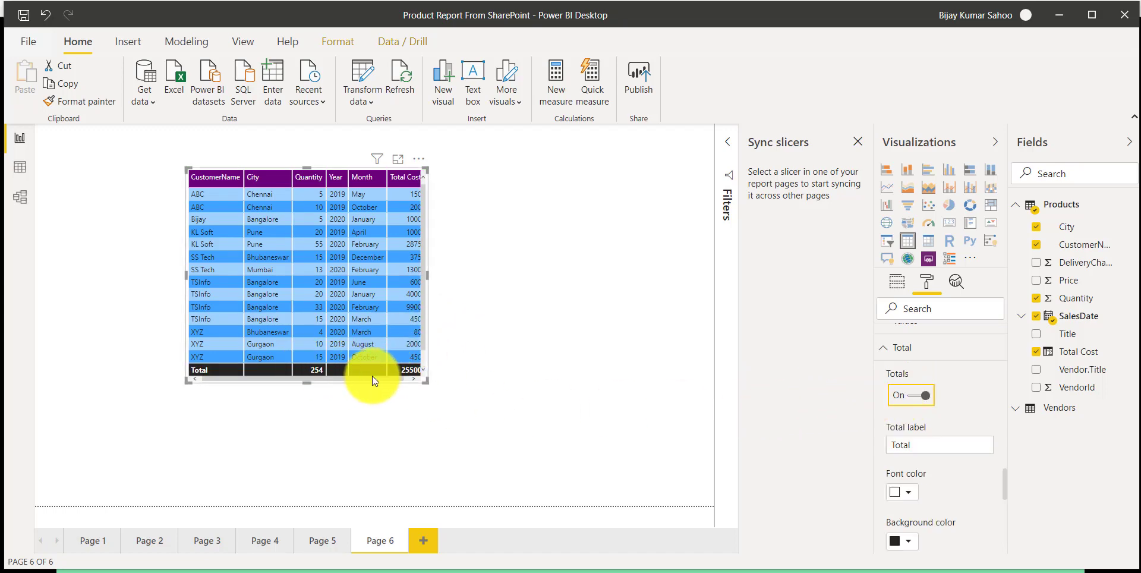
scroll(926, 430, down, 6)
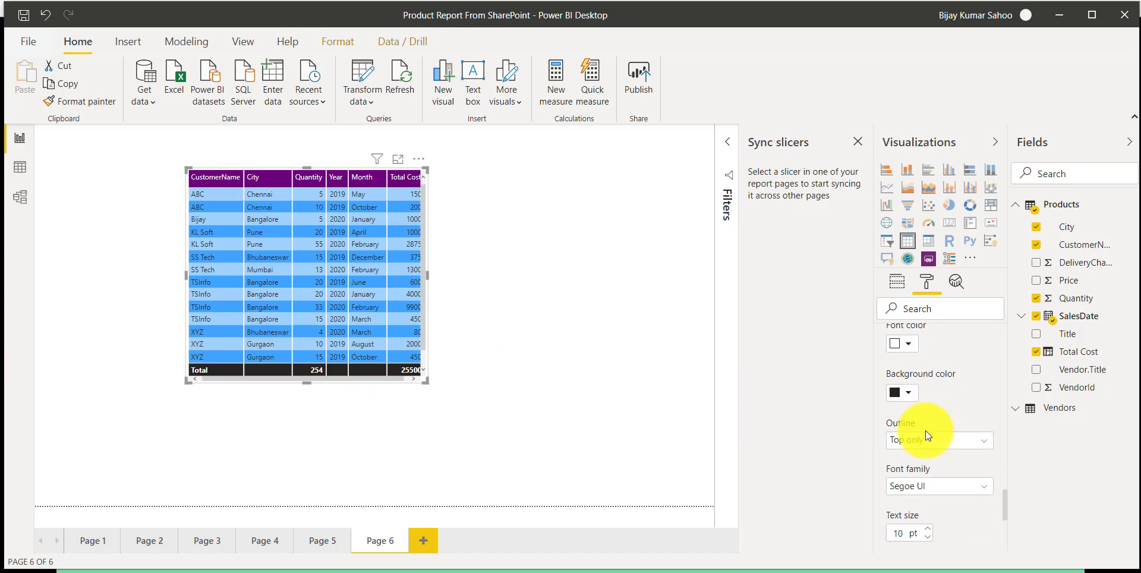
scroll(926, 440, down, 2)
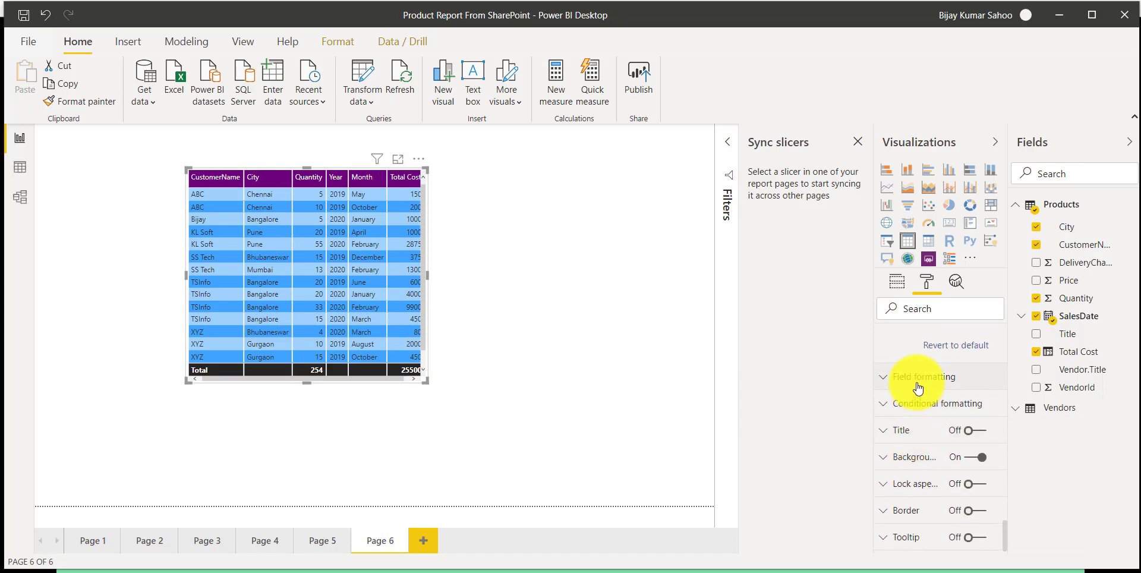
Step: Expand the table's Field formatting options and scroll down to the Conditional formatting card
click(920, 383)
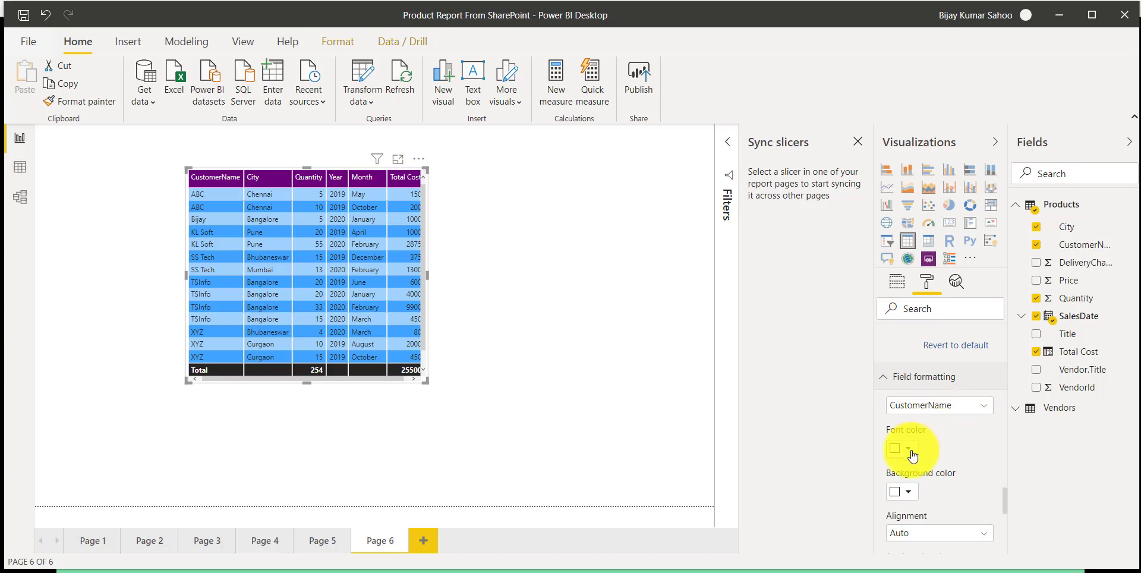
scroll(915, 440, down, 5)
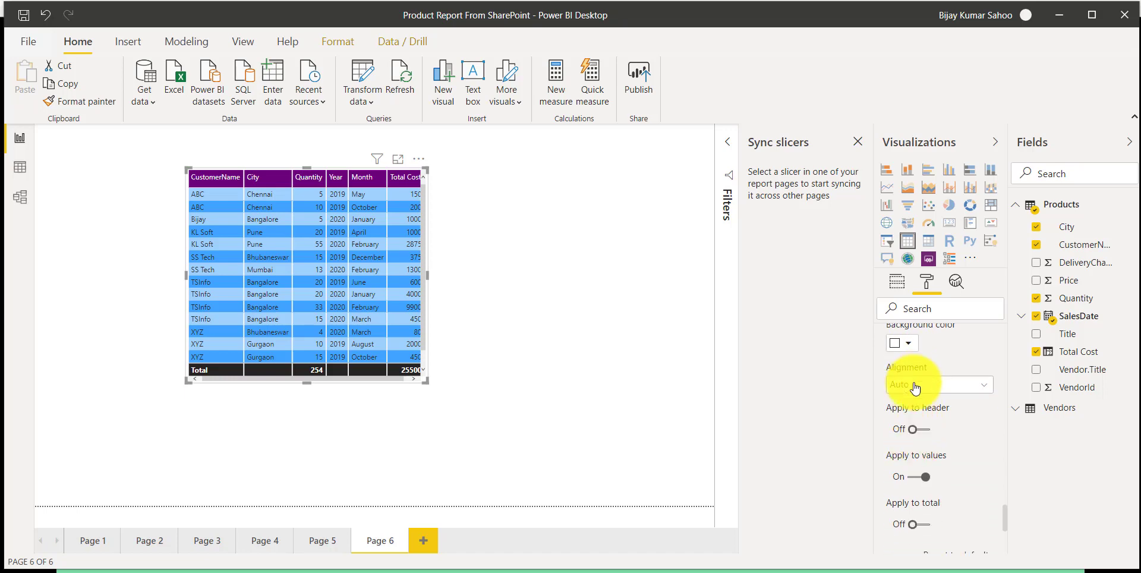
scroll(914, 440, down, 7)
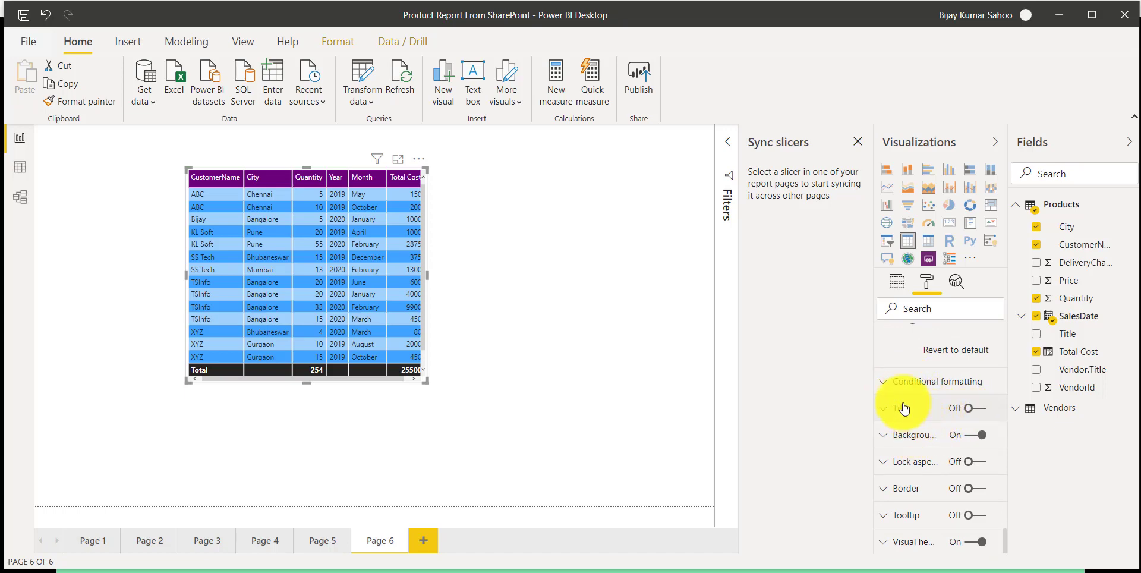
Step: Open background colour conditional formatting for the City field, then cancel without applying
click(898, 385)
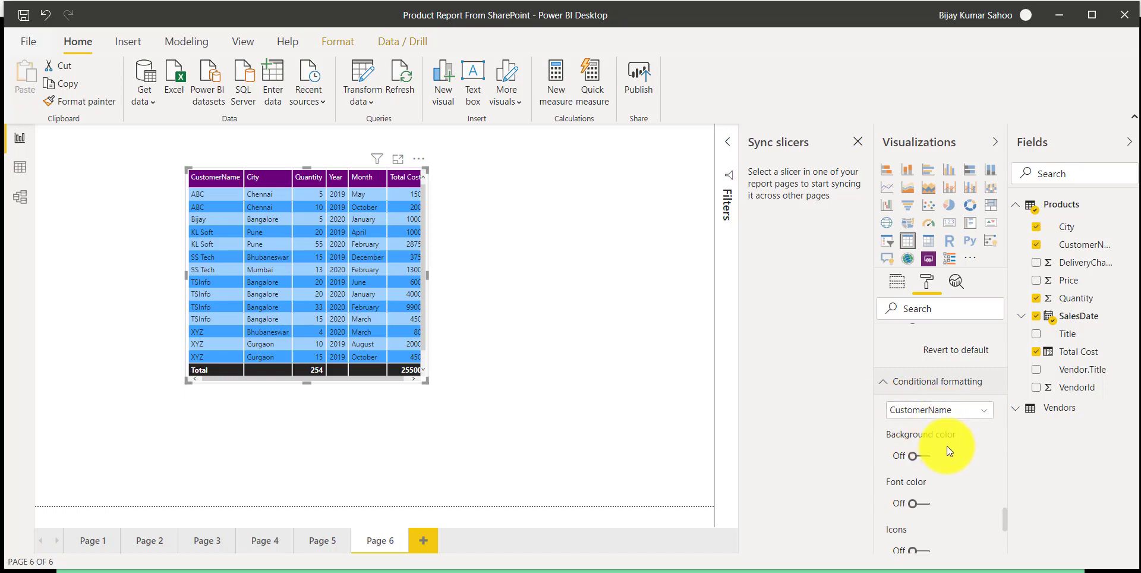
click(968, 418)
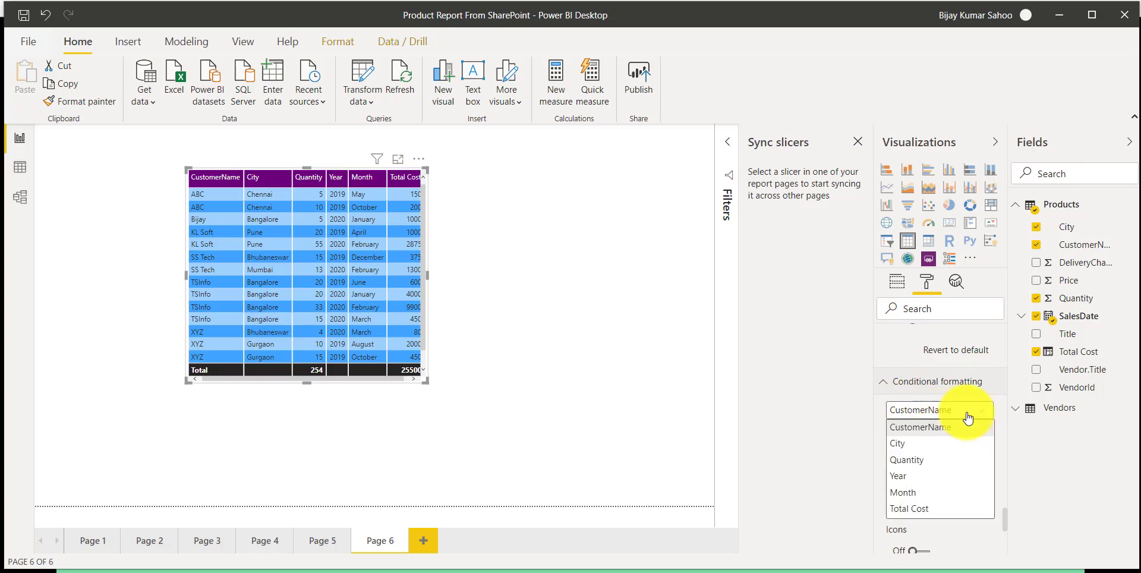
click(943, 444)
click(928, 458)
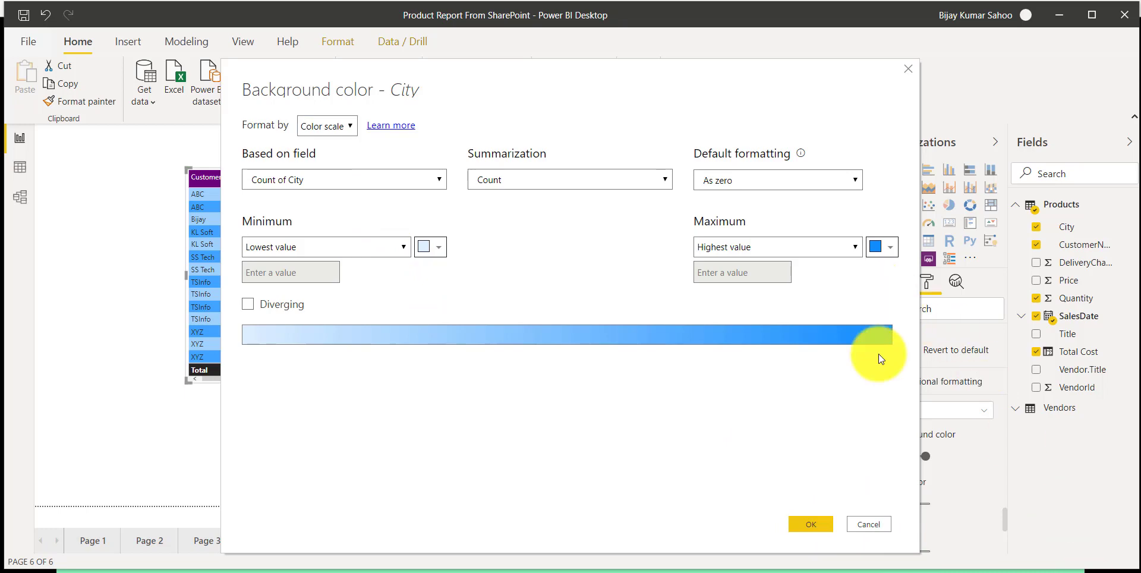
click(880, 524)
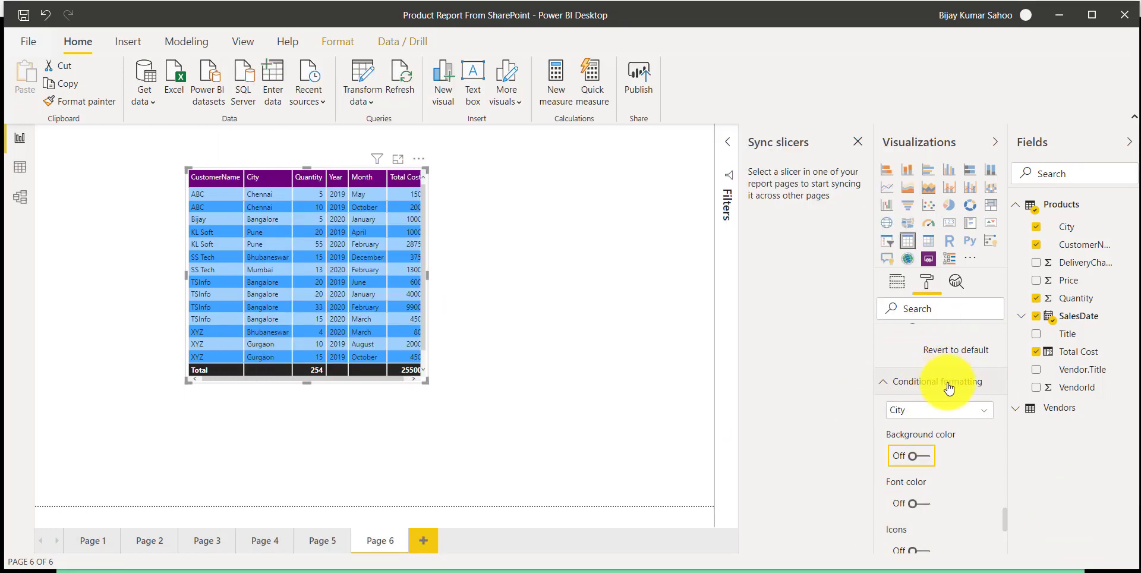
Step: Turn on background colour conditional formatting for Quantity and open its Advanced controls
click(937, 413)
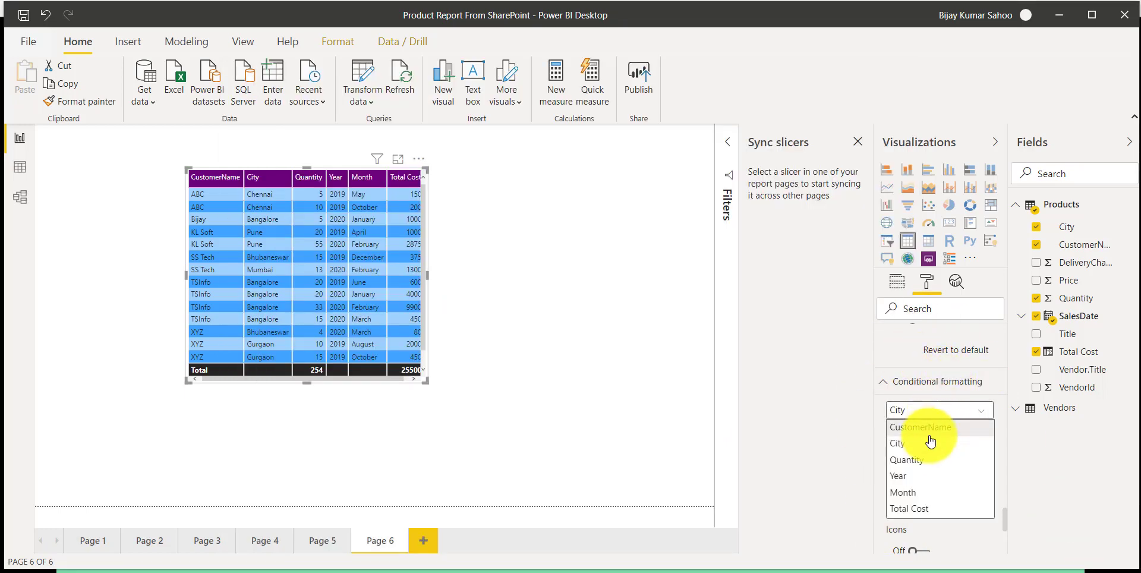
scroll(933, 452, up, 1)
click(925, 462)
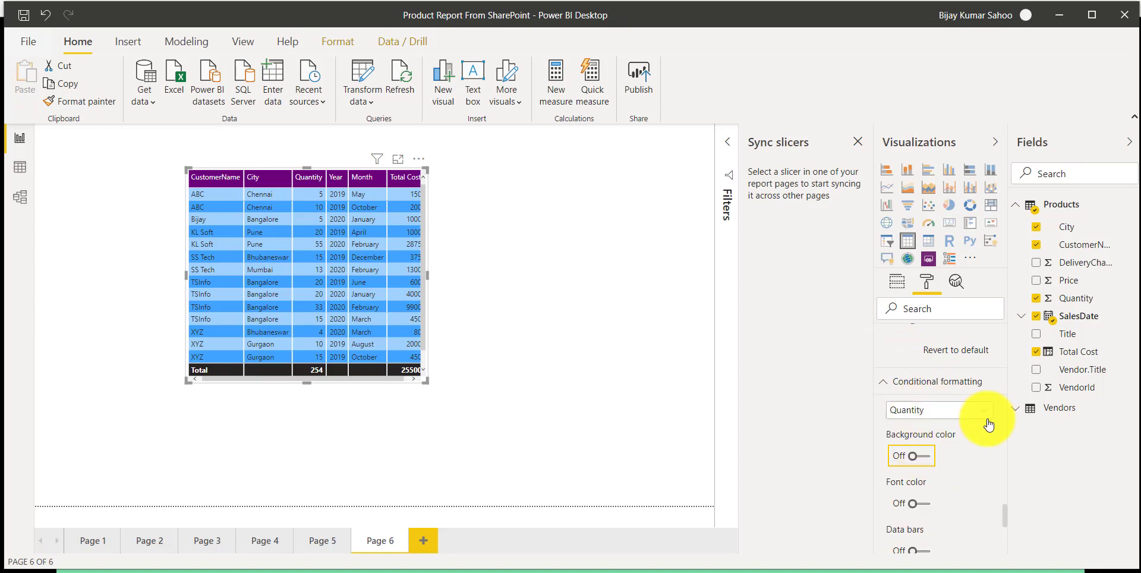
click(925, 457)
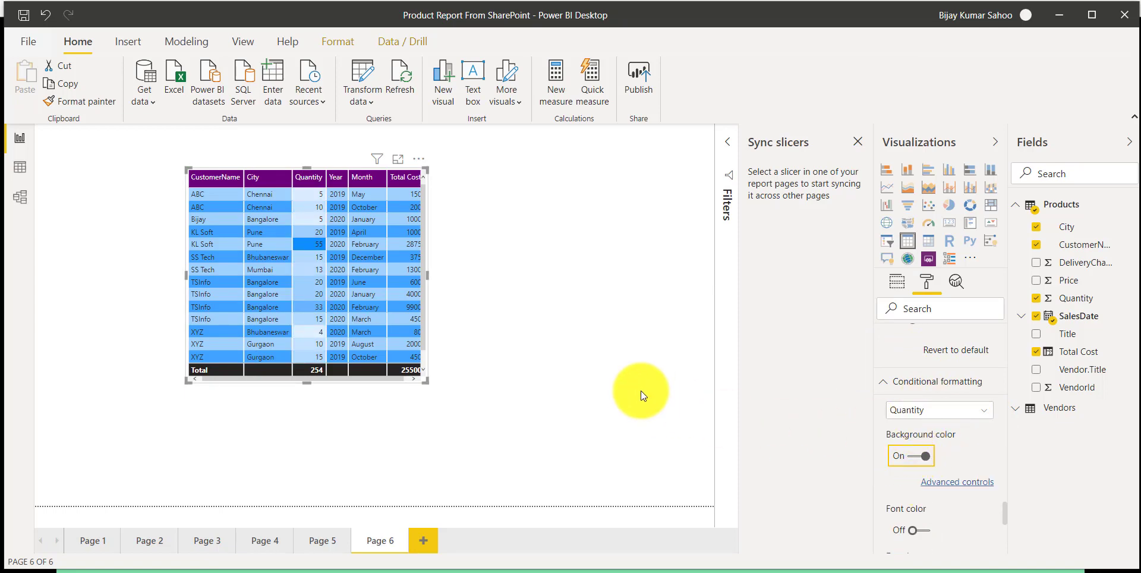
click(935, 482)
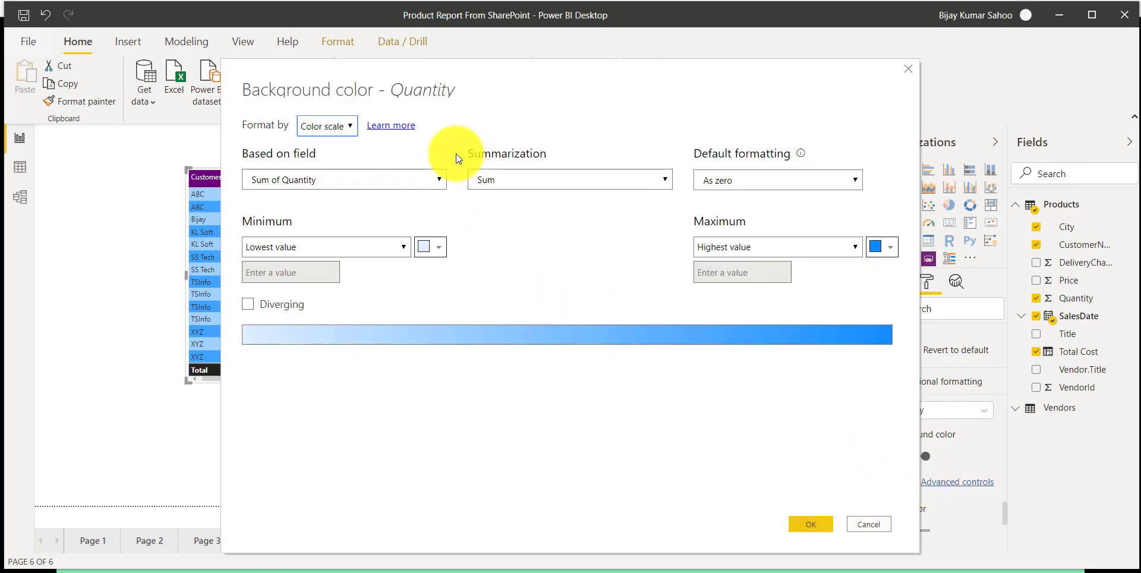
drag(531, 66, 686, 48)
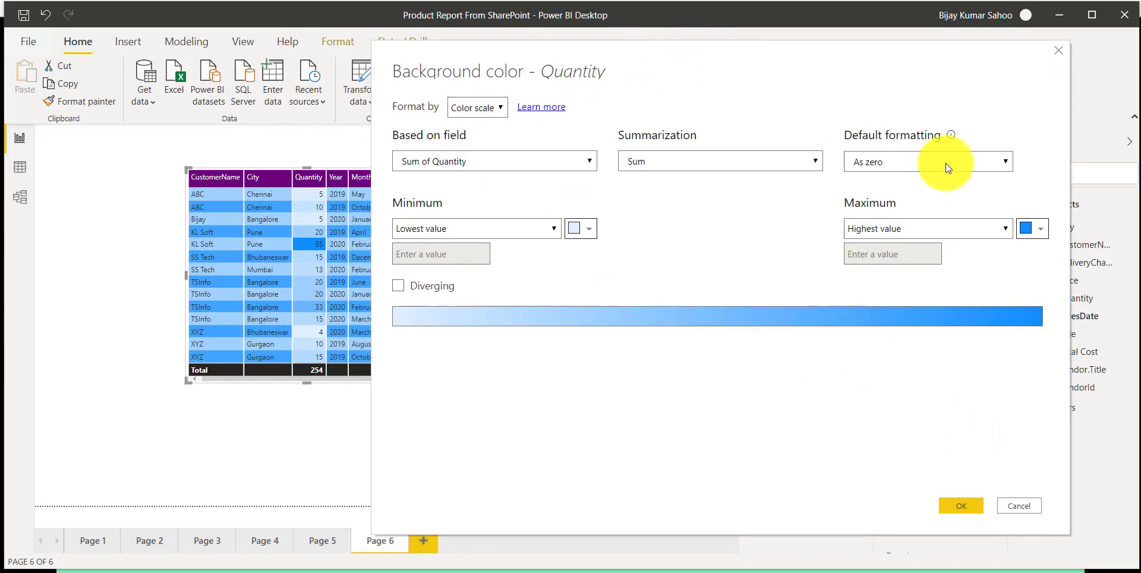
Step: Set blanks as zero and a red minimum to gold maximum colour scale for Quantity
click(930, 162)
click(923, 176)
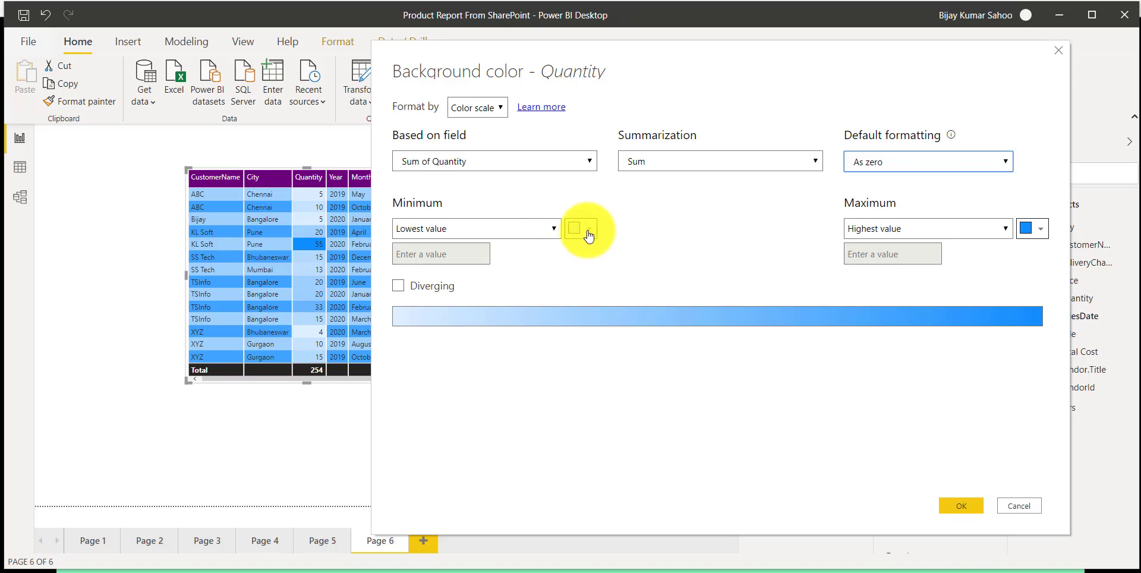
click(588, 236)
click(593, 273)
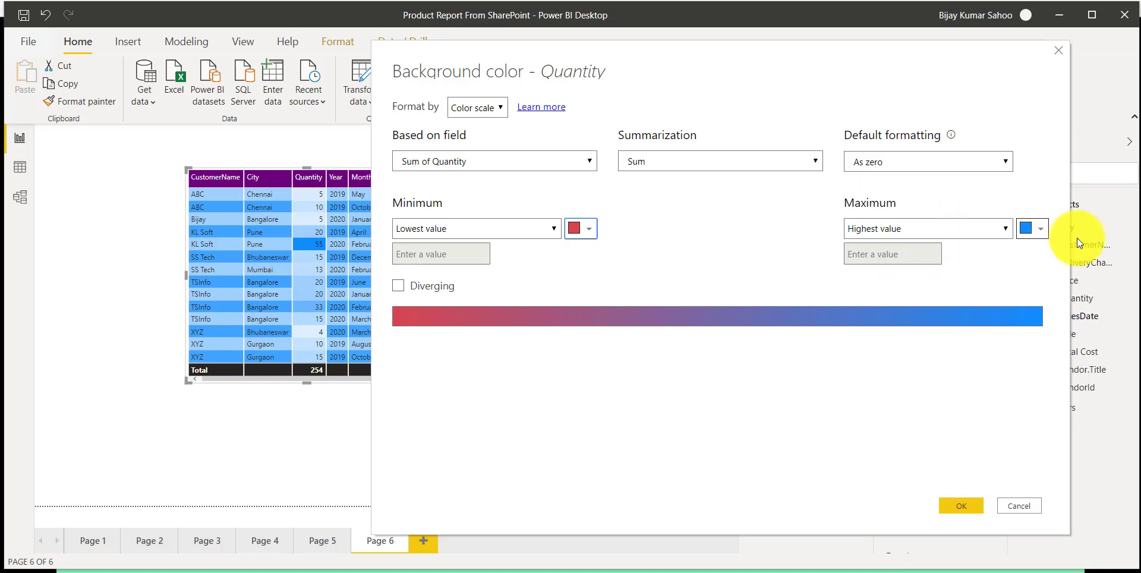
click(1040, 230)
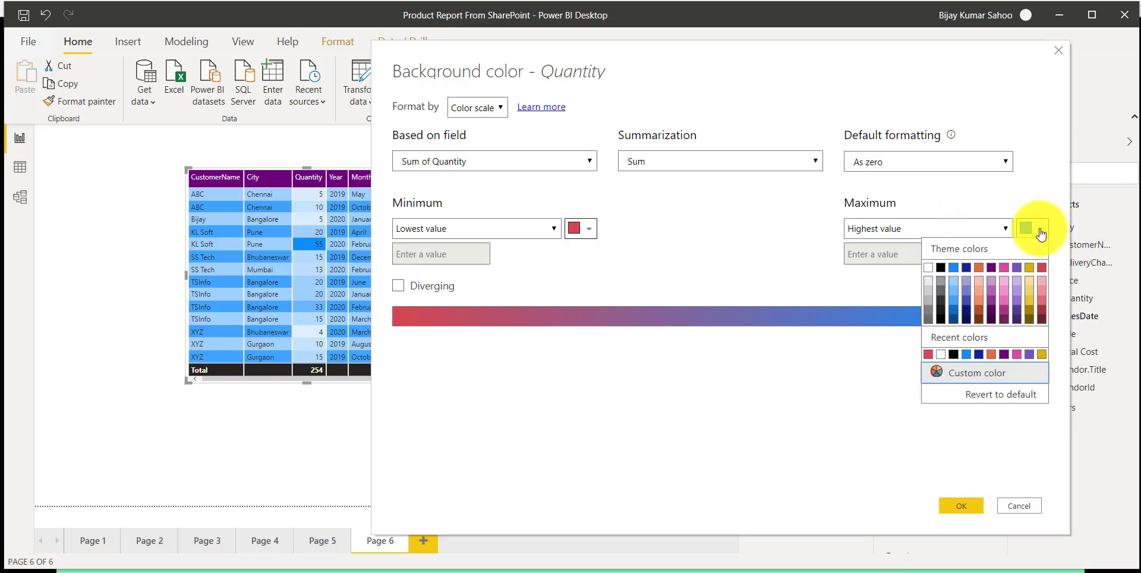
click(1041, 355)
click(961, 505)
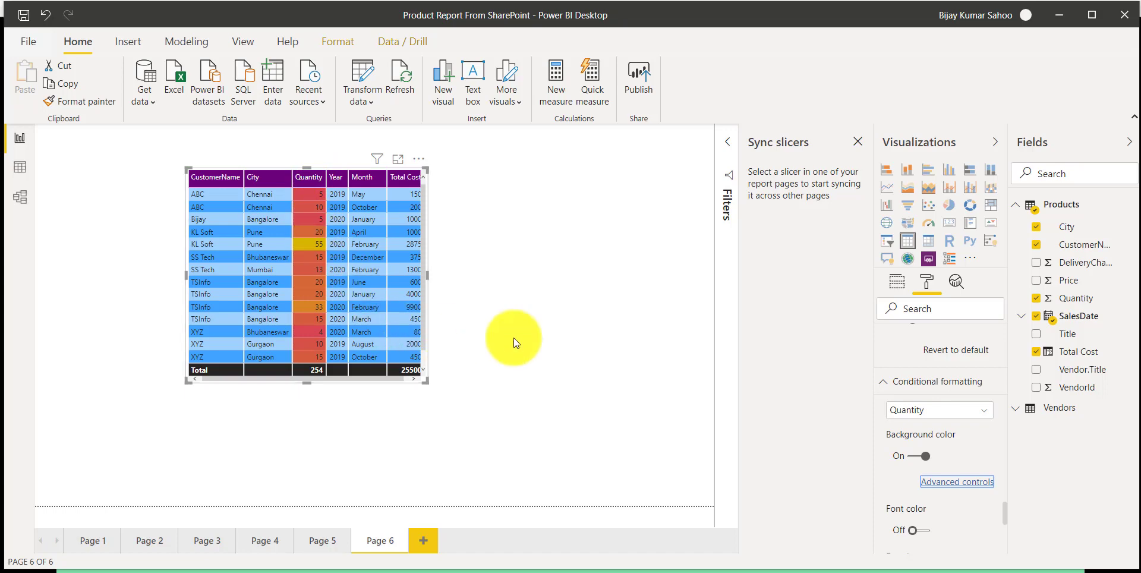
Step: Change the Quantity colour scale's minimum colour from red to a custom green
click(955, 481)
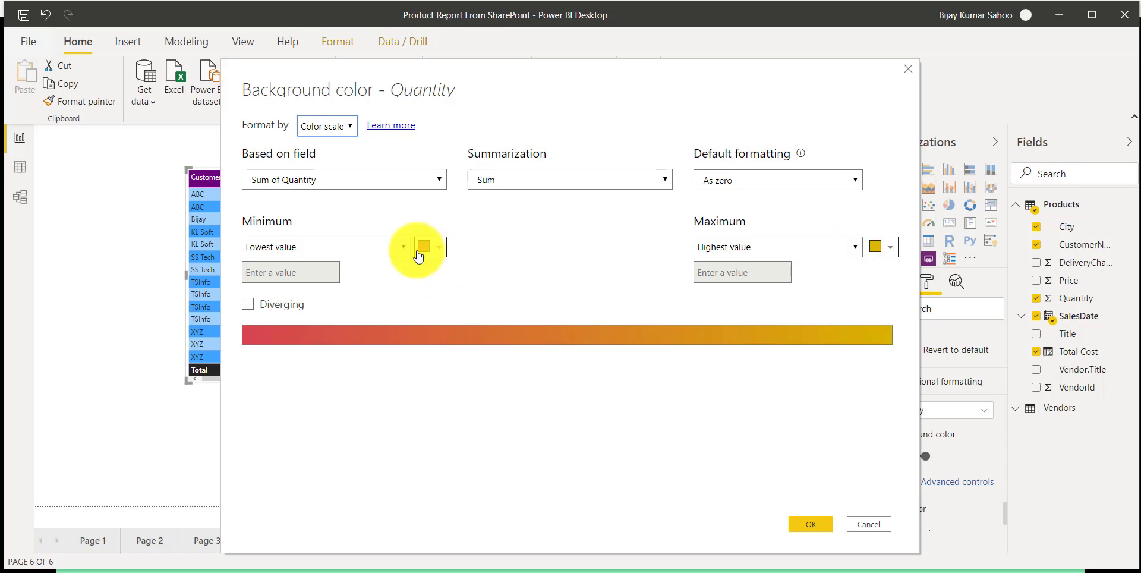
click(437, 247)
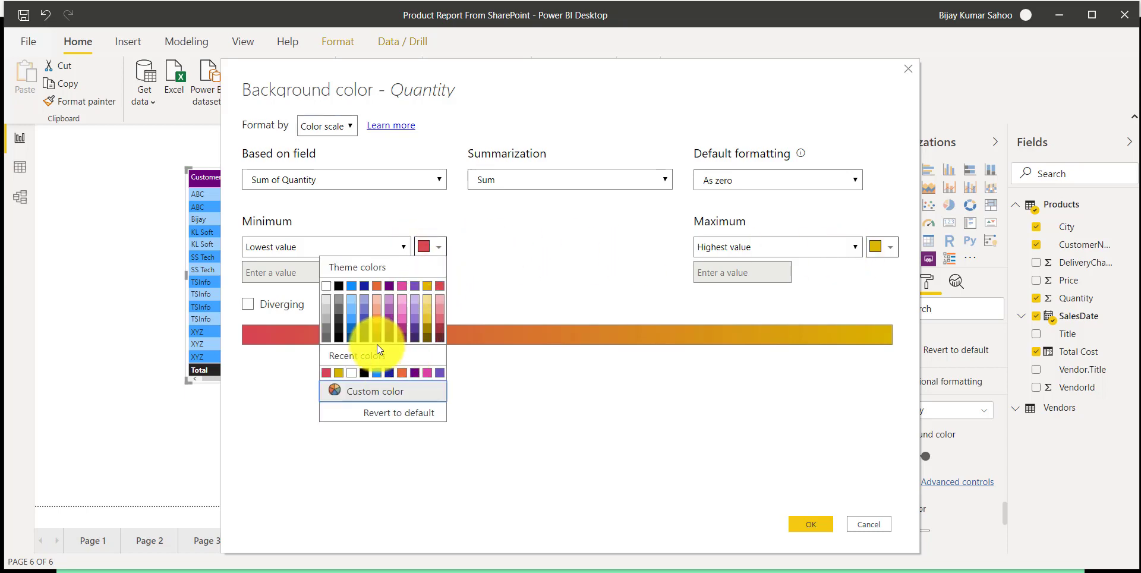
click(380, 390)
click(429, 283)
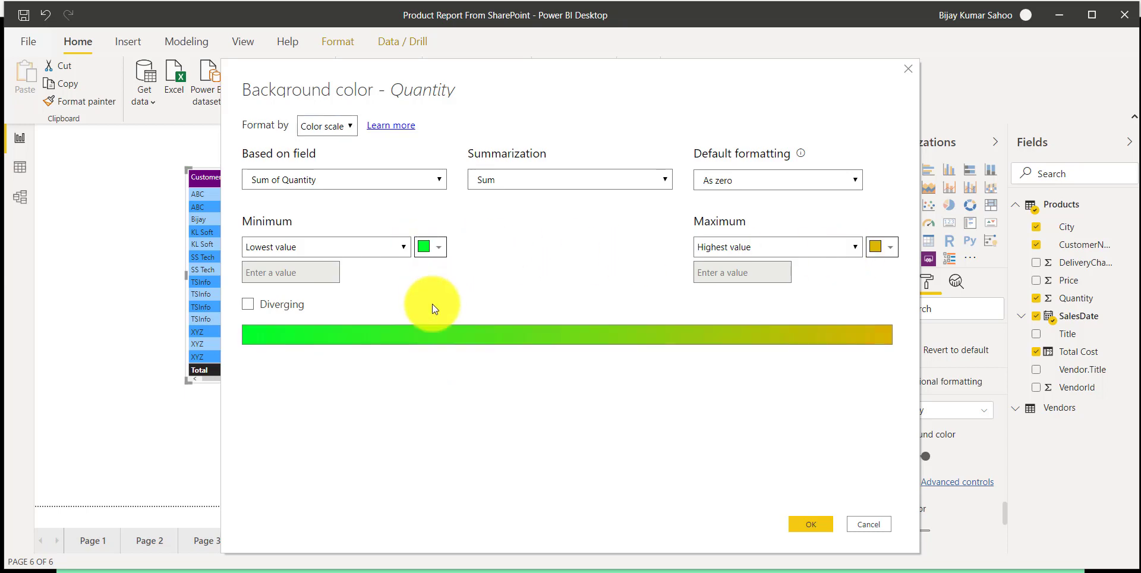
click(812, 523)
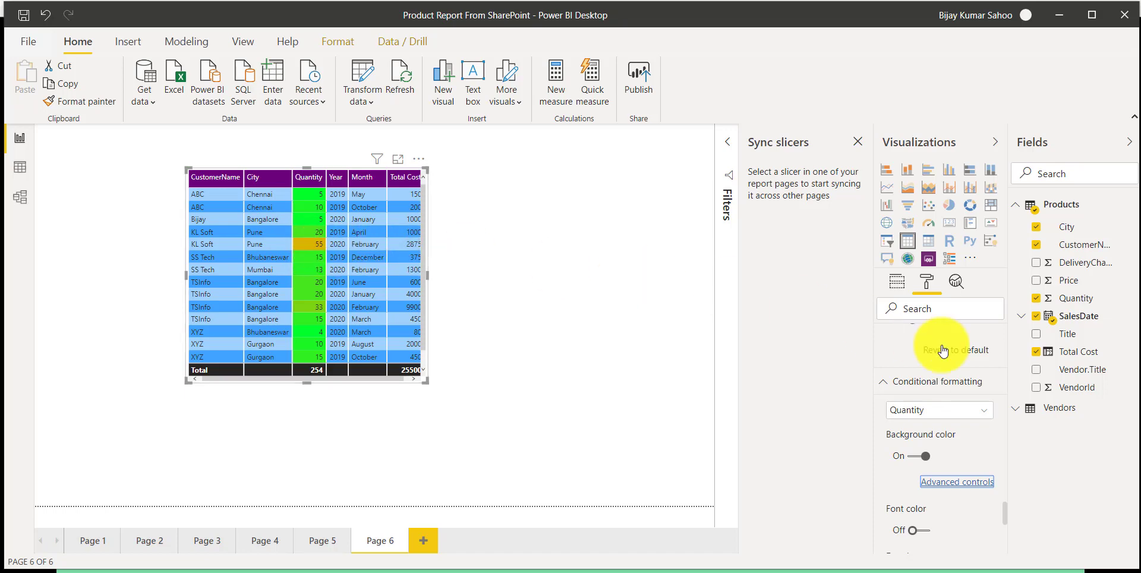
Step: Resize the table visual larger so the Total Cost column shows in full
scroll(969, 425, down, 4)
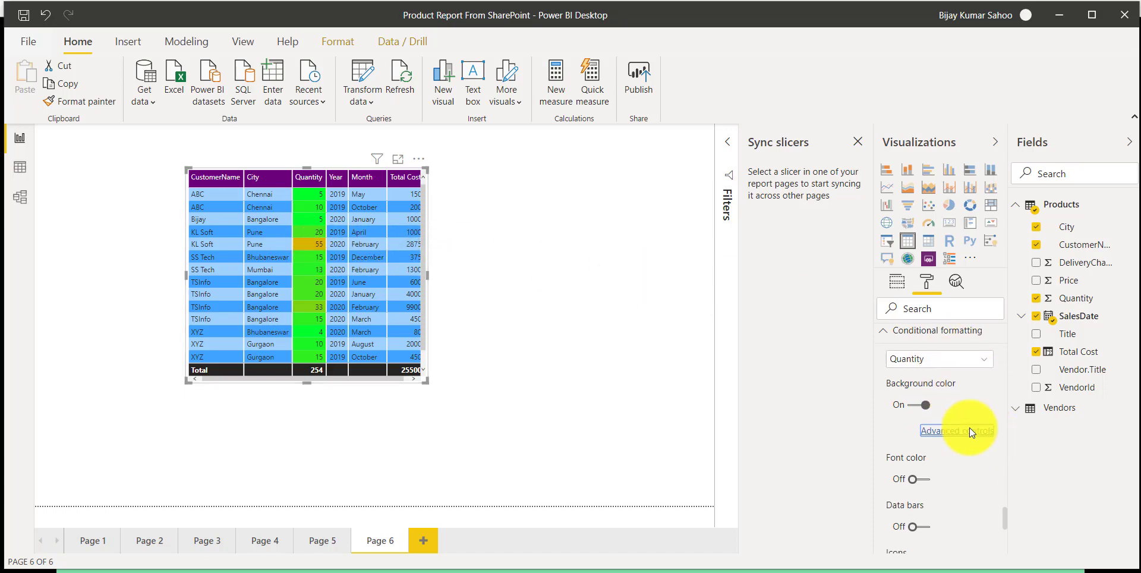
scroll(953, 424, down, 4)
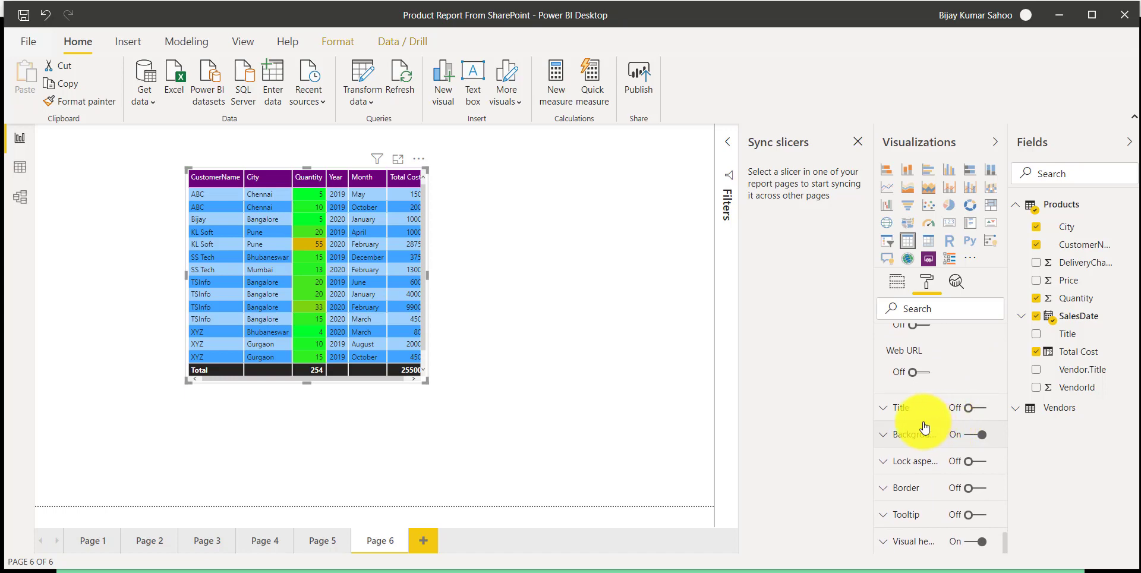
scroll(910, 358, up, 6)
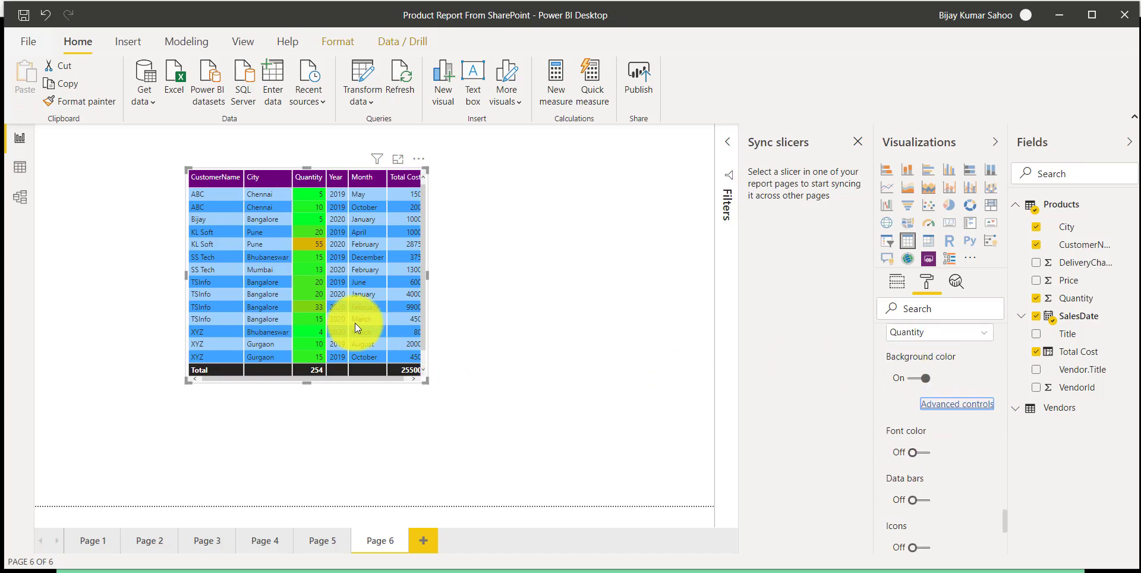
mouse_move(429, 380)
mouse_down()
mouse_move(455, 387)
mouse_move(428, 387)
mouse_up()
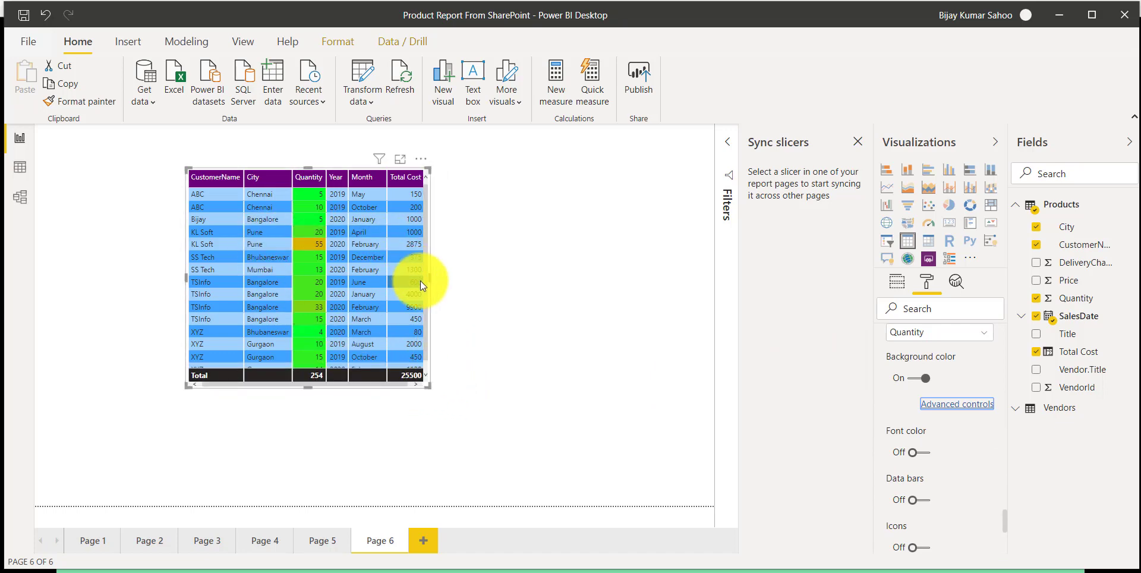